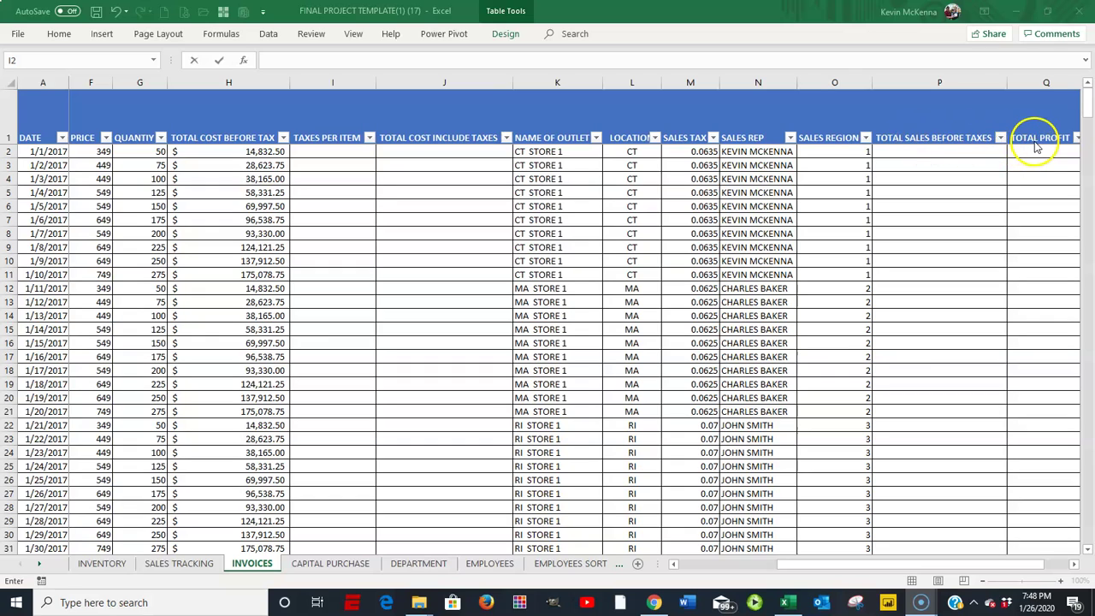
Fill the TAXES PER ITEM column with a formula multiplying TOTAL COST BEFORE TAX by SALES TAX.
click(330, 152)
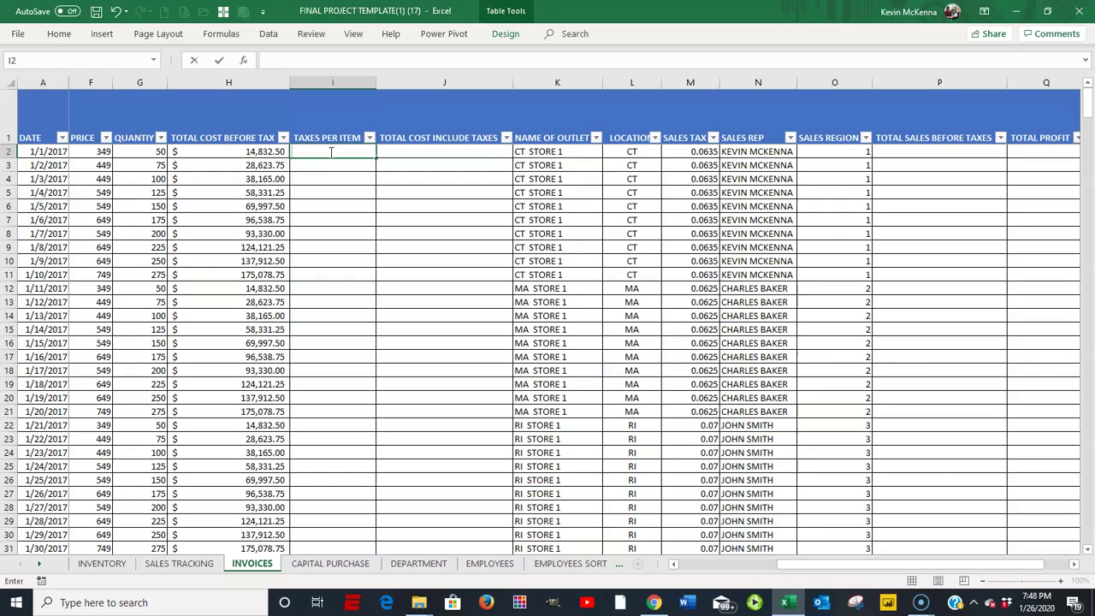
text(=)
click(267, 152)
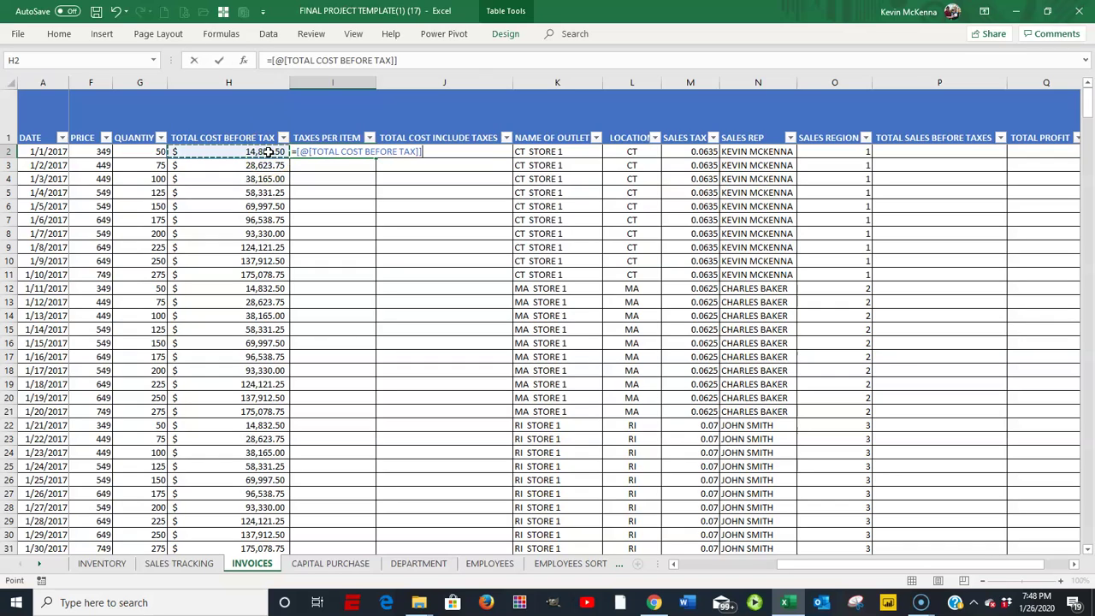
text(*)
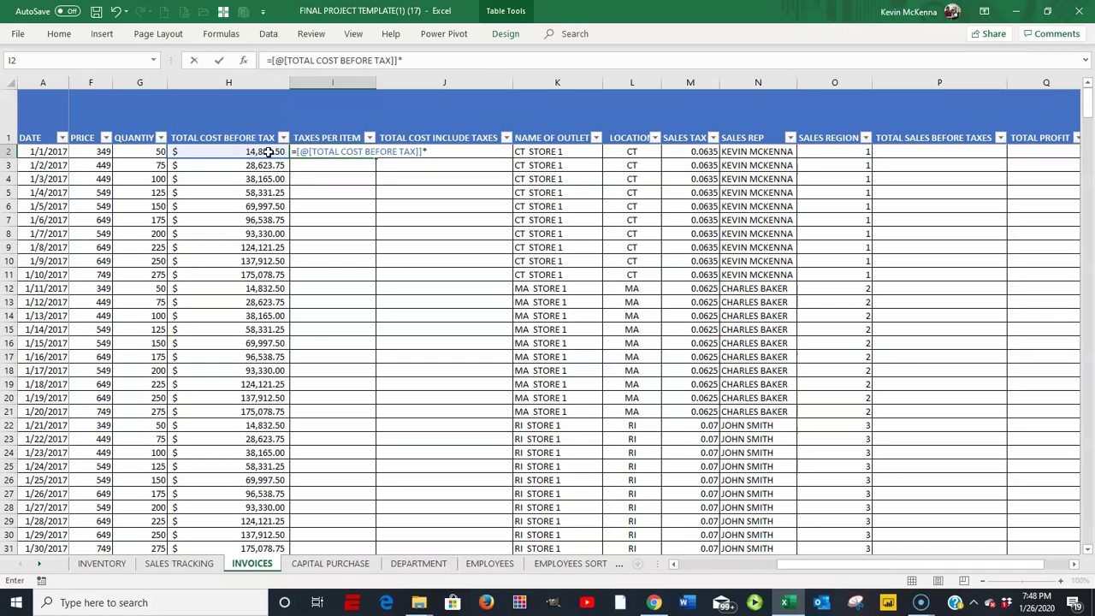
click(702, 152)
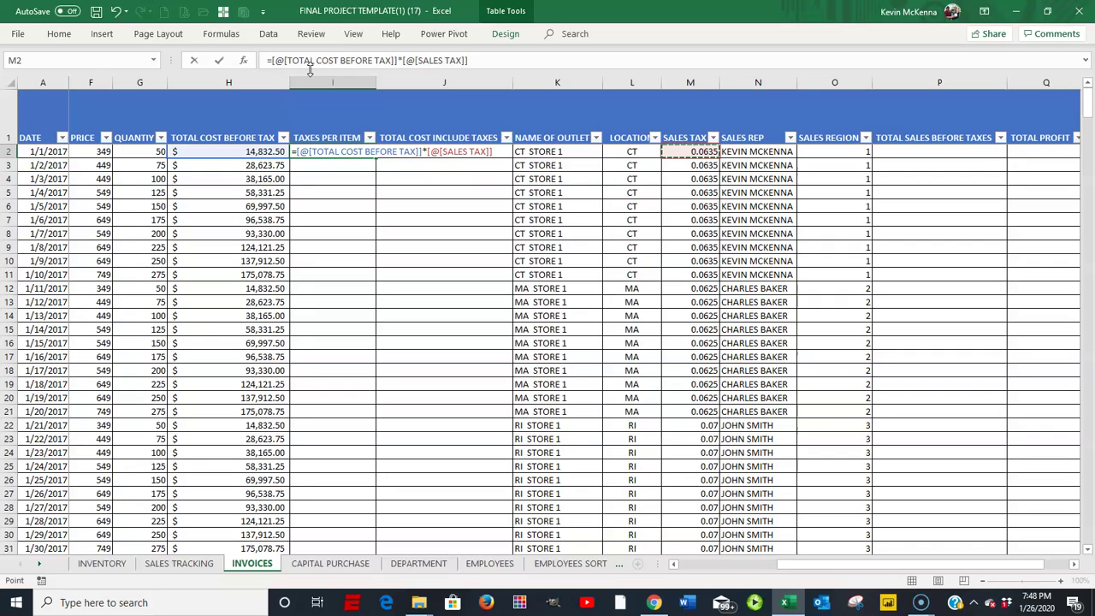
key(Return)
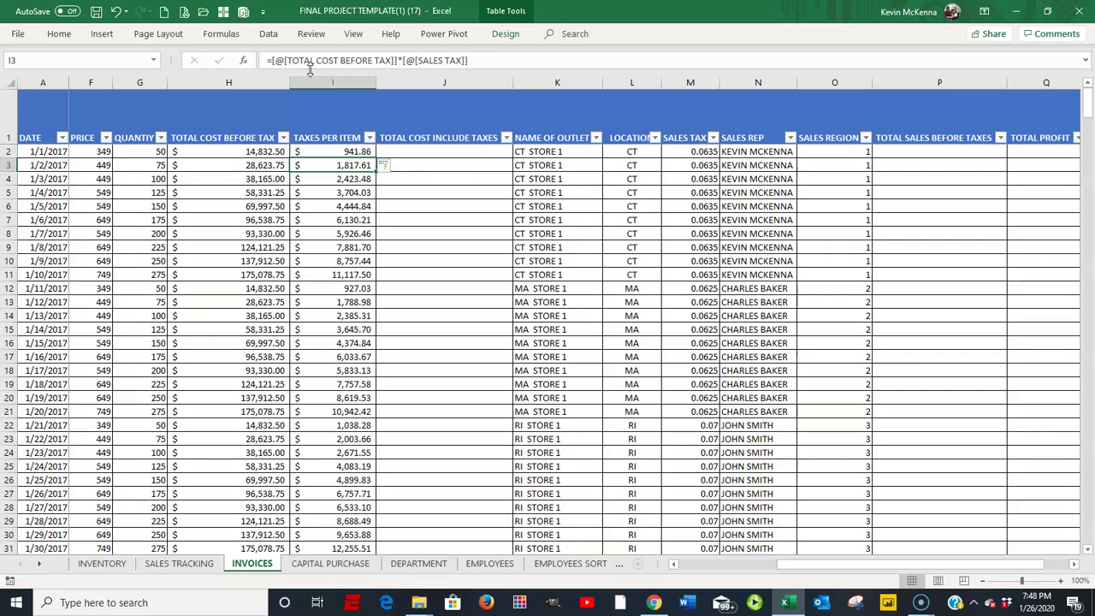
Calculate the TOTAL COST INCLUDE TAXES column by adding TOTAL COST BEFORE TAX and TAXES PER ITEM.
click(409, 151)
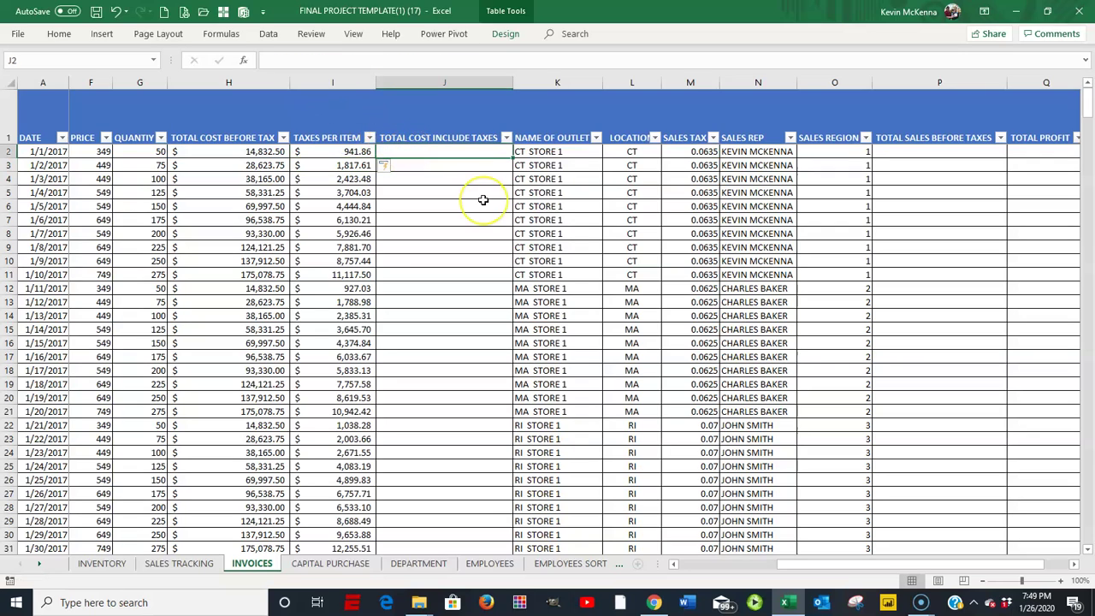
text(=)
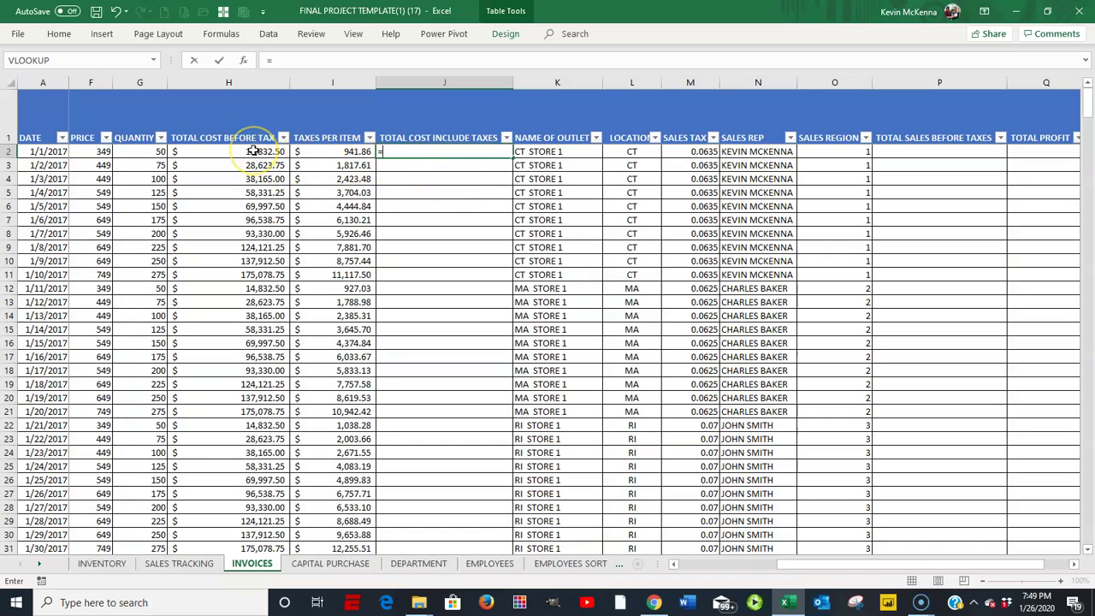
click(253, 150)
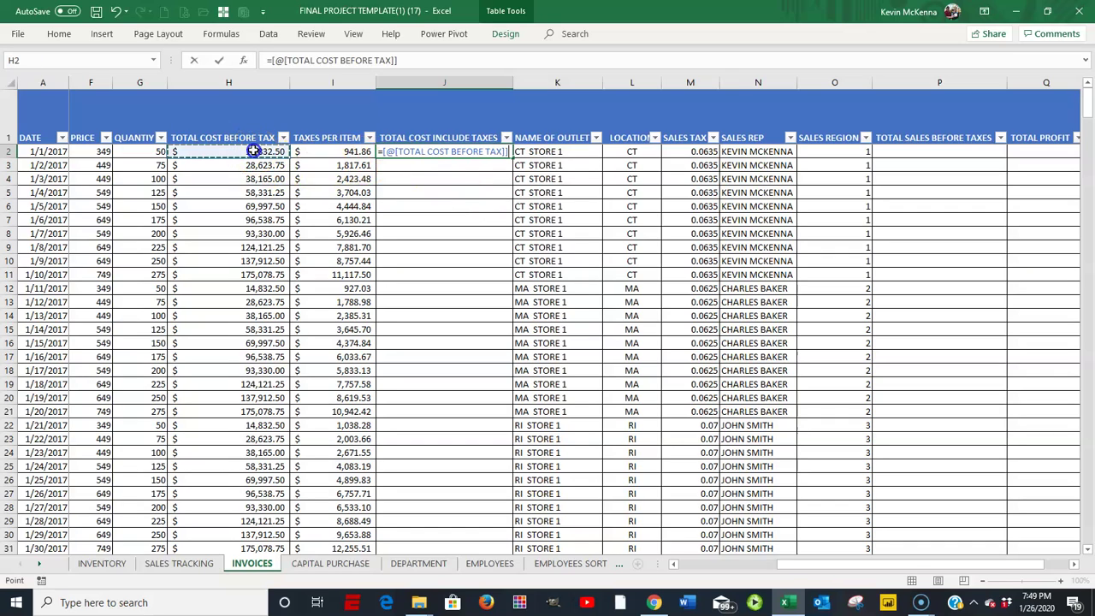
text(+)
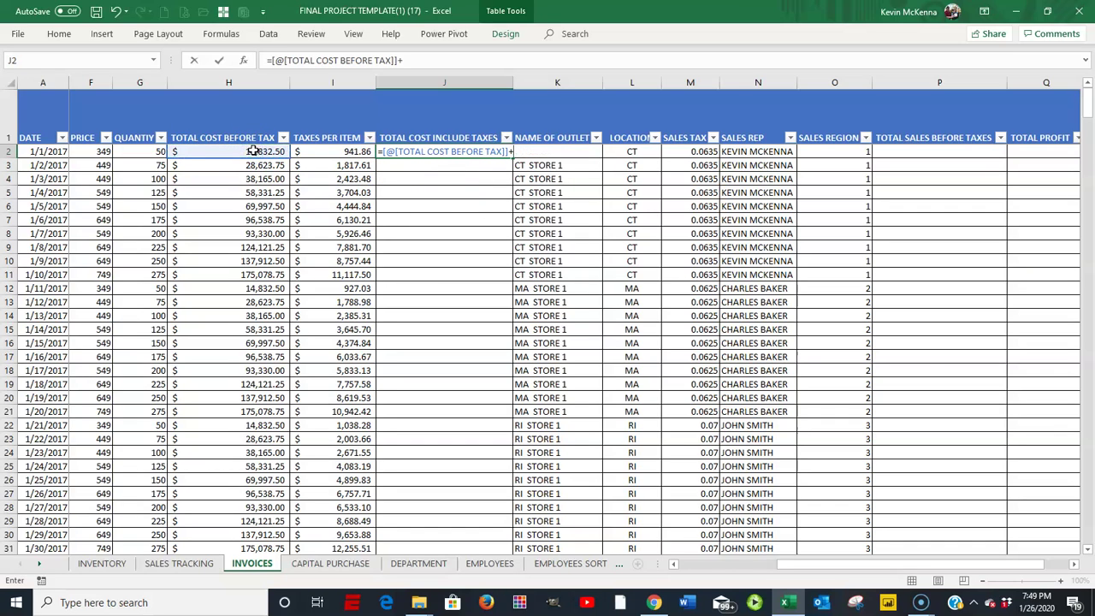
click(319, 153)
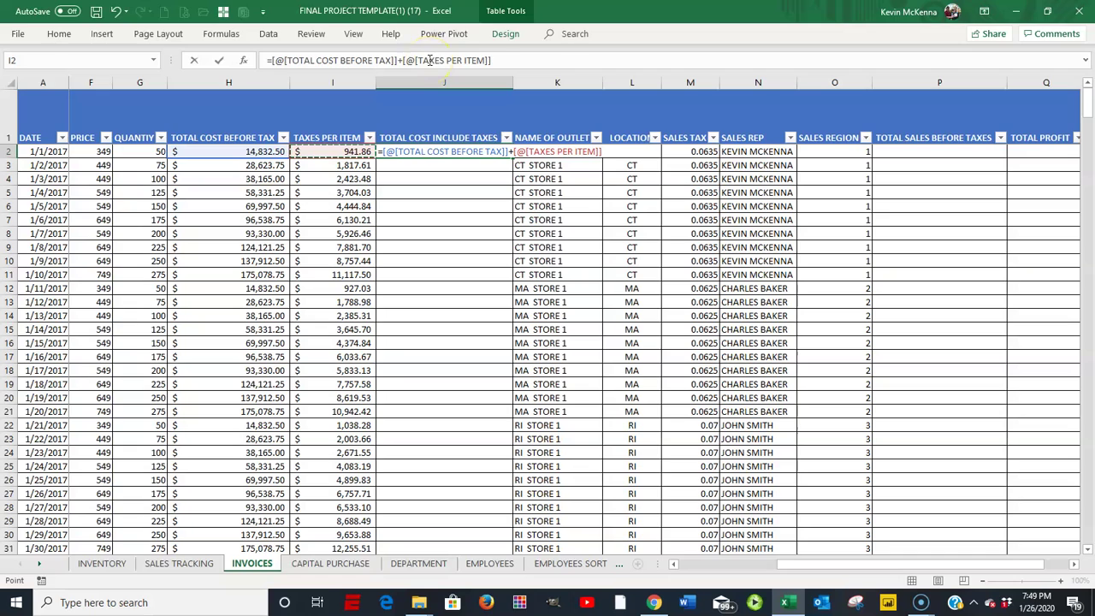
key(Return)
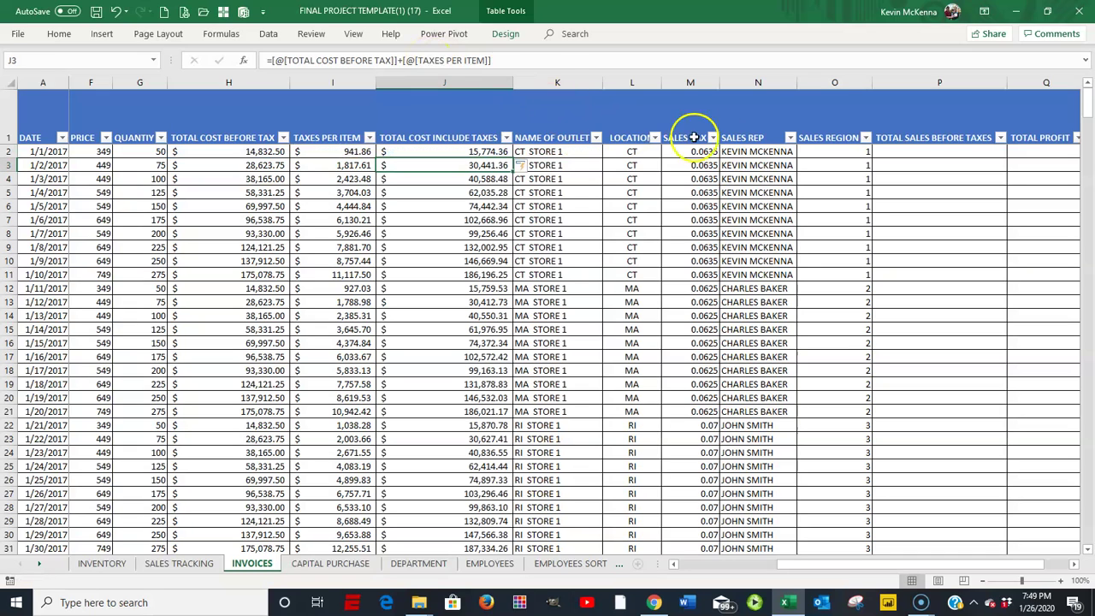
Calculate the TOTAL SALES BEFORE TAXES column as PRICE multiplied by QUANTIY, starting in cell P2.
click(905, 152)
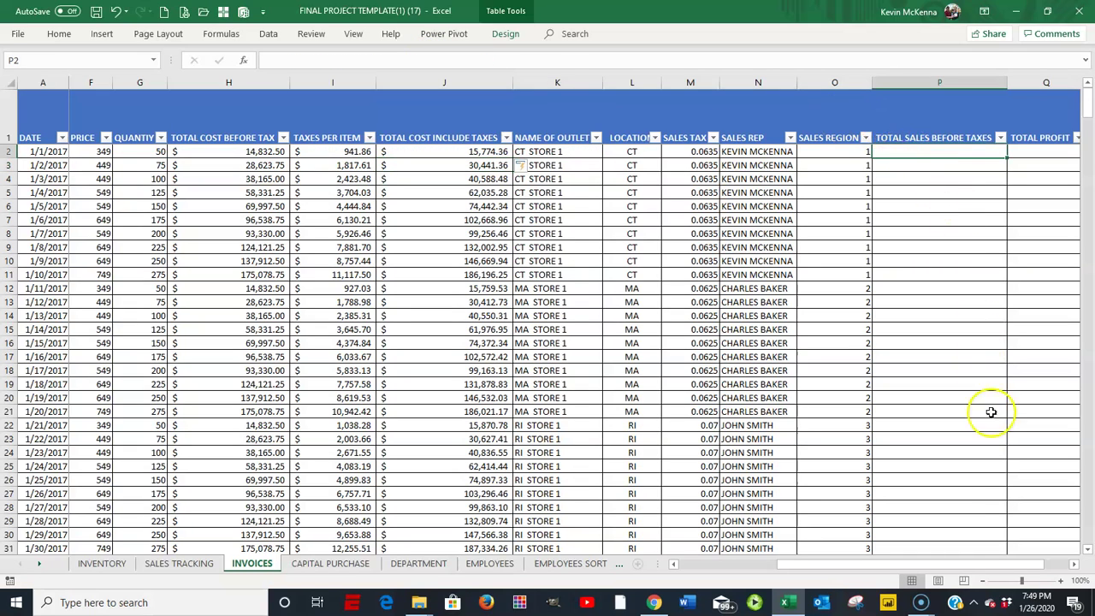
click(1076, 565)
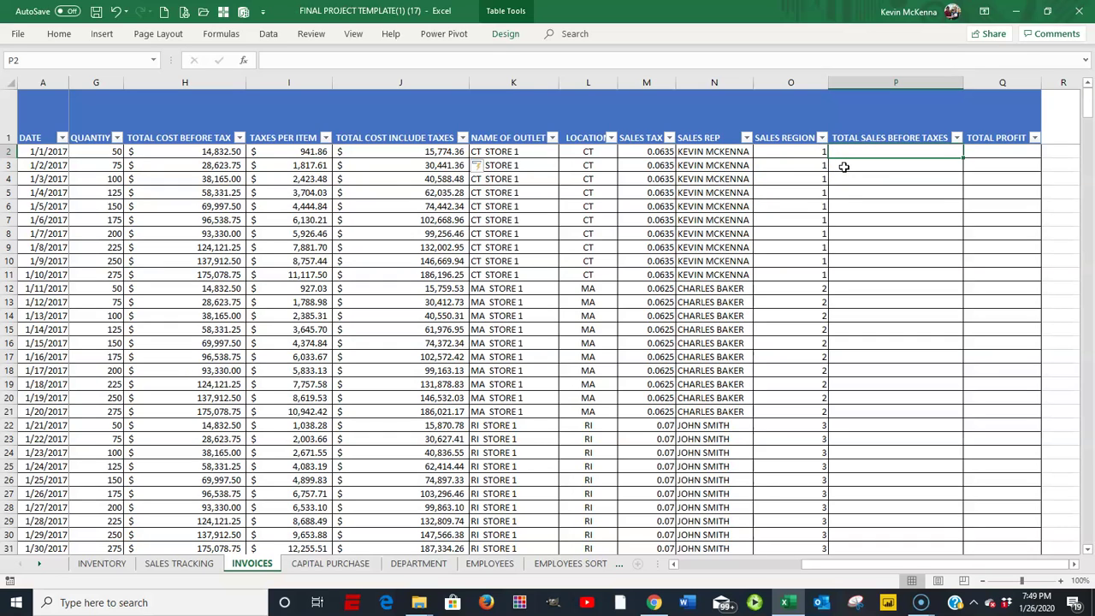
text(=)
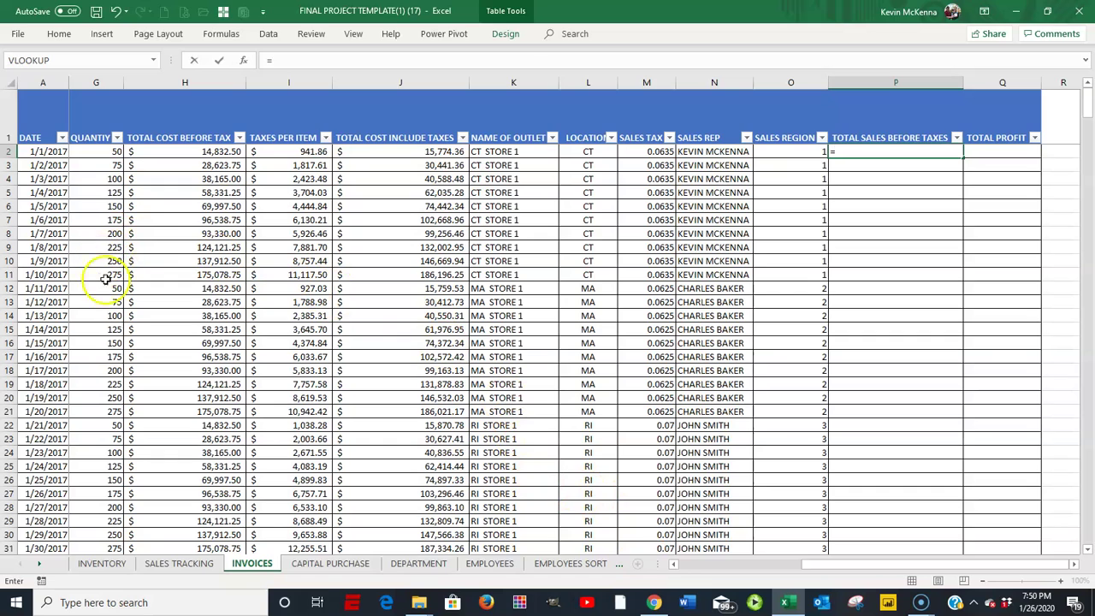
click(673, 567)
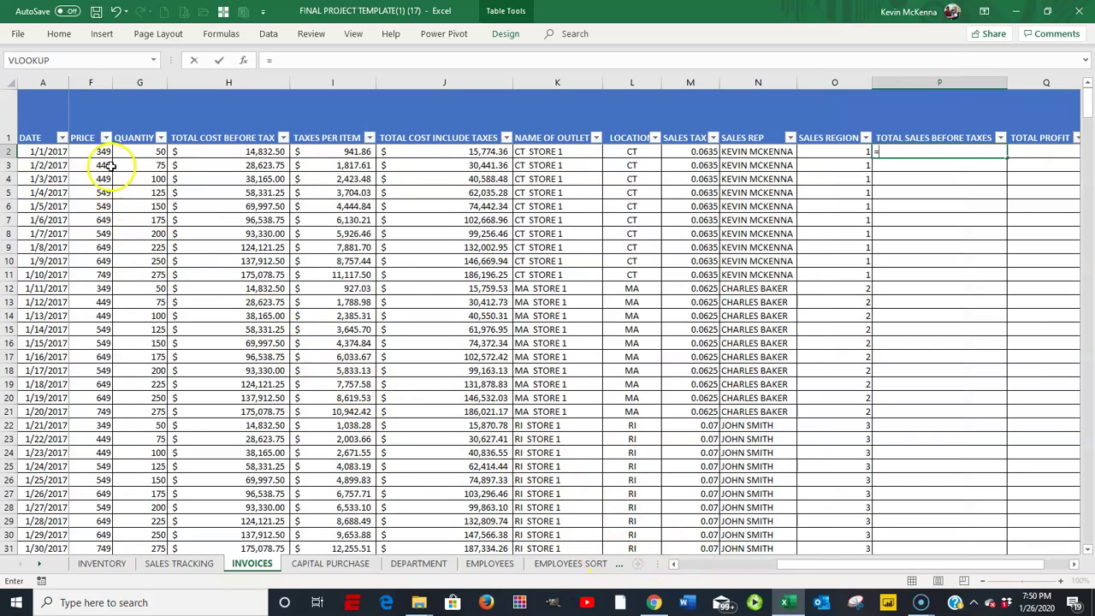
drag(102, 151, 101, 143)
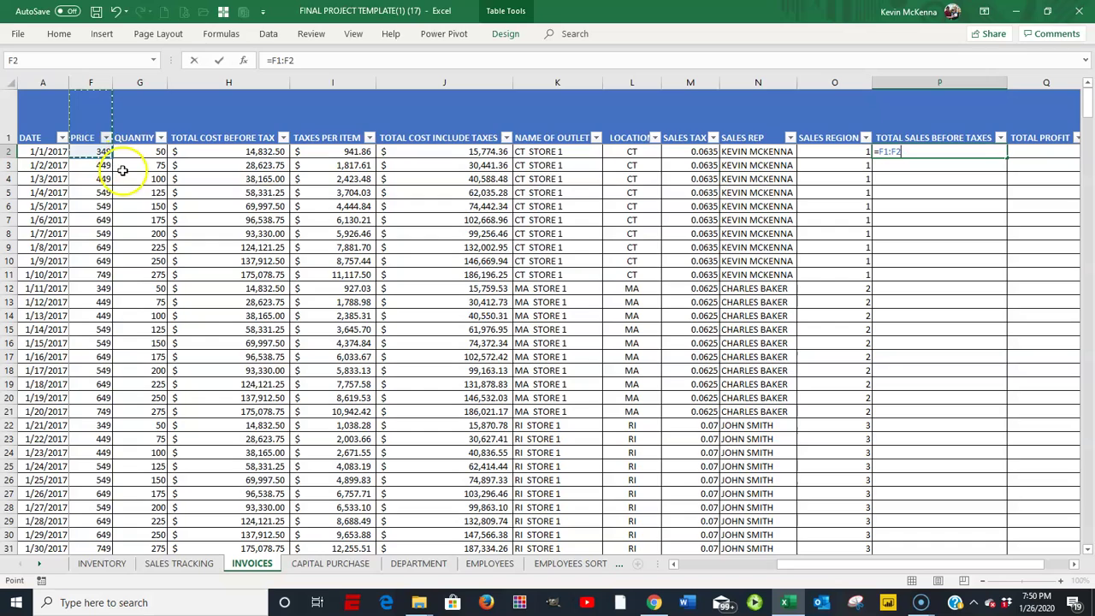
click(101, 152)
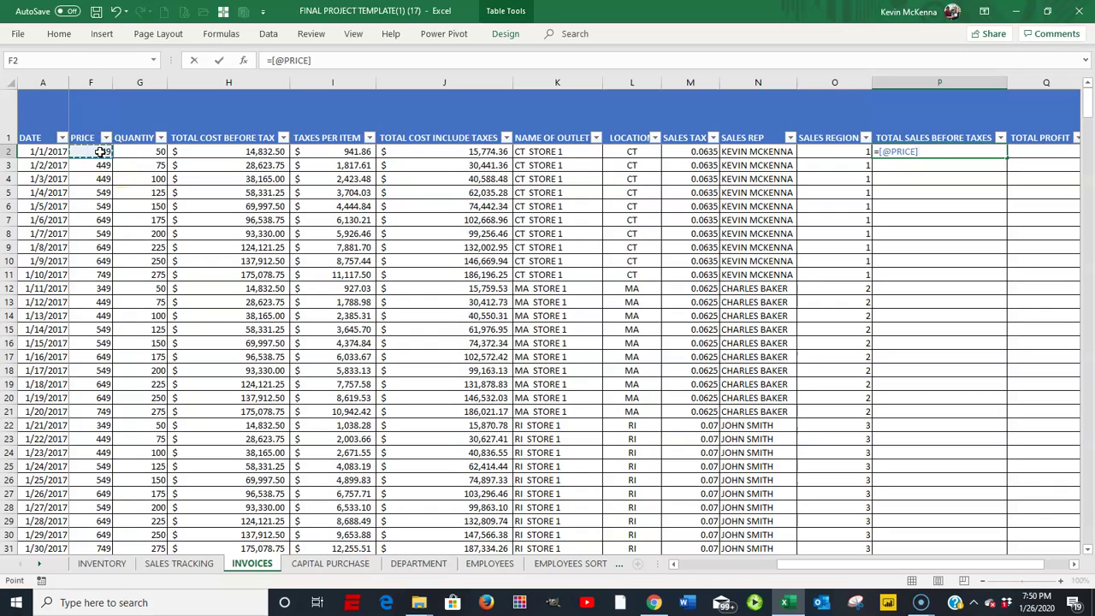
text(*)
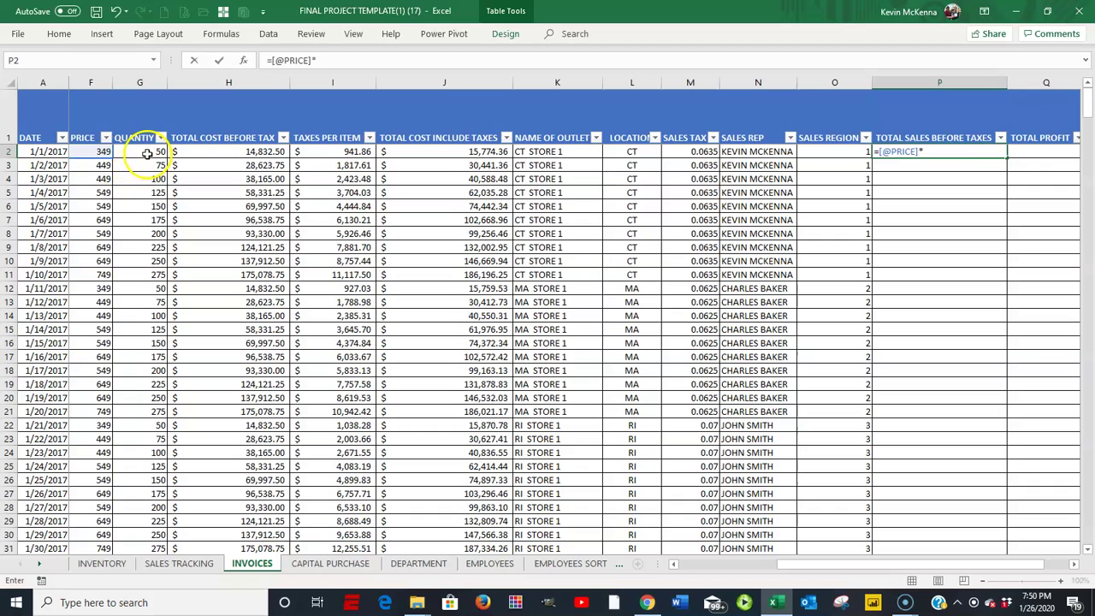
click(147, 154)
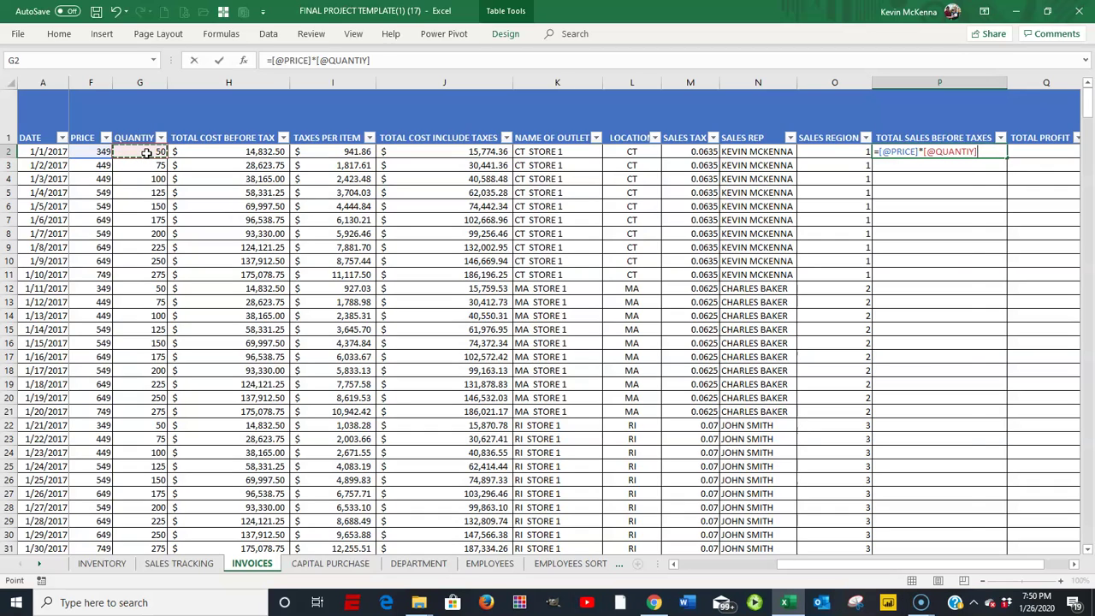
key(Return)
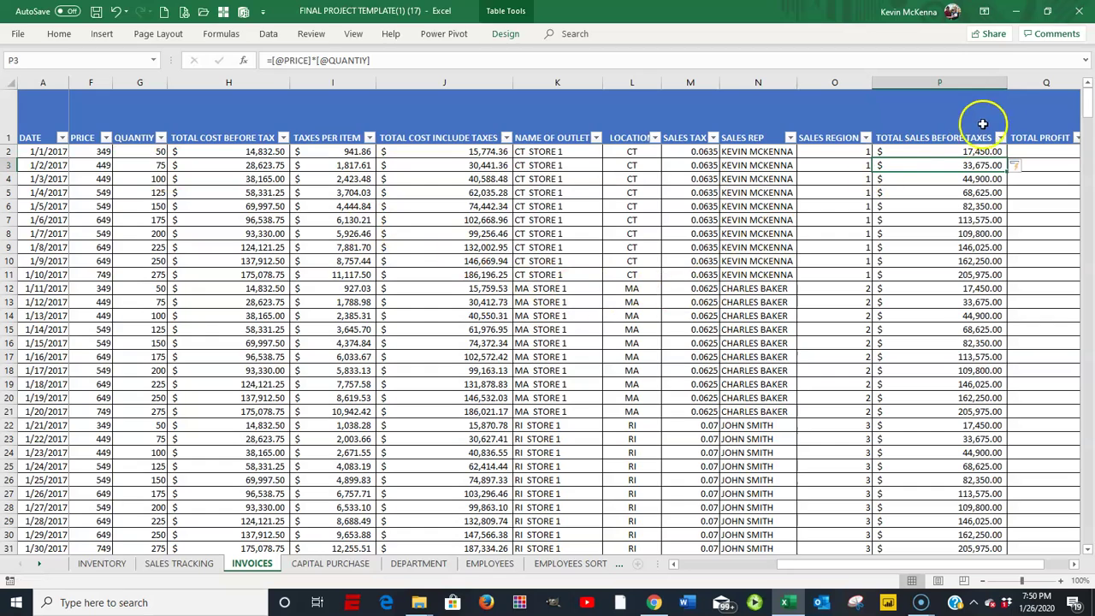
Fill the TOTAL PROFIT column with a formula subtracting TOTAL COST INCLUDE TAXES from TOTAL SALES BEFORE TAXES.
click(1030, 151)
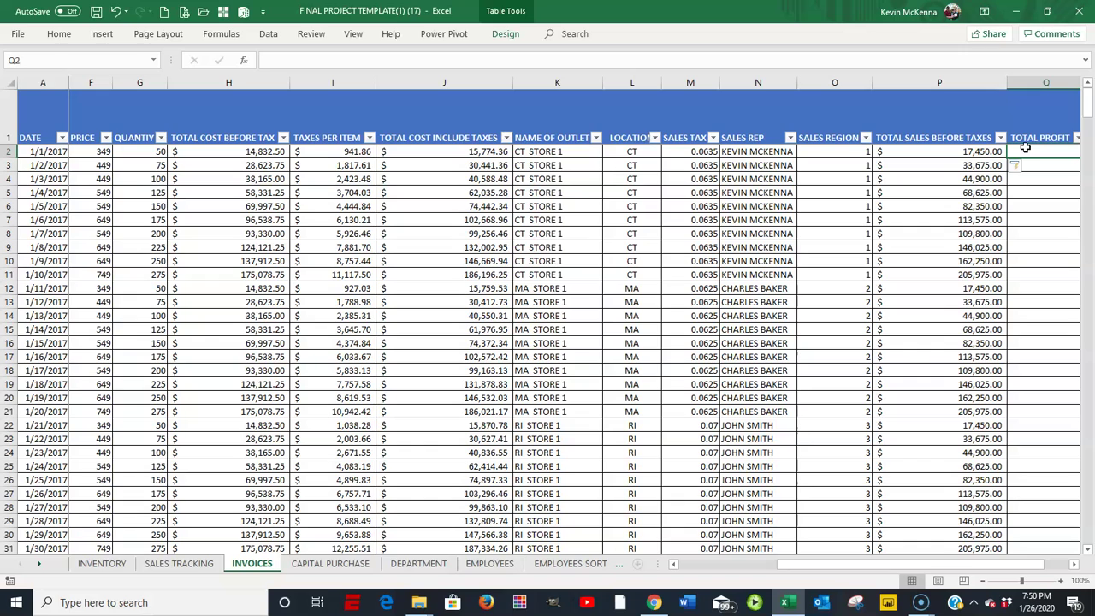
text(=)
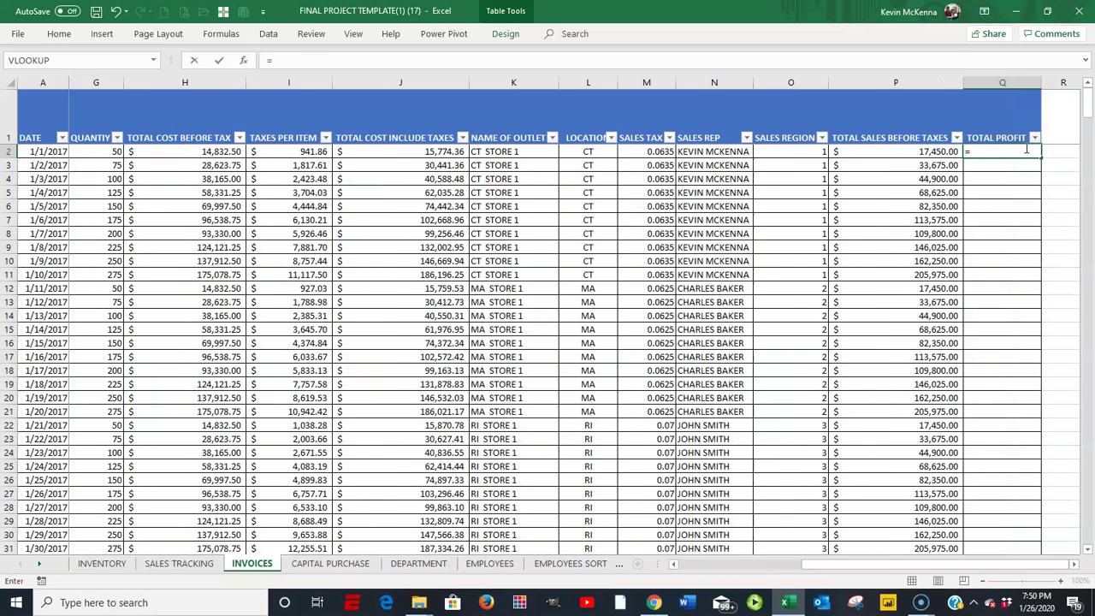
click(915, 151)
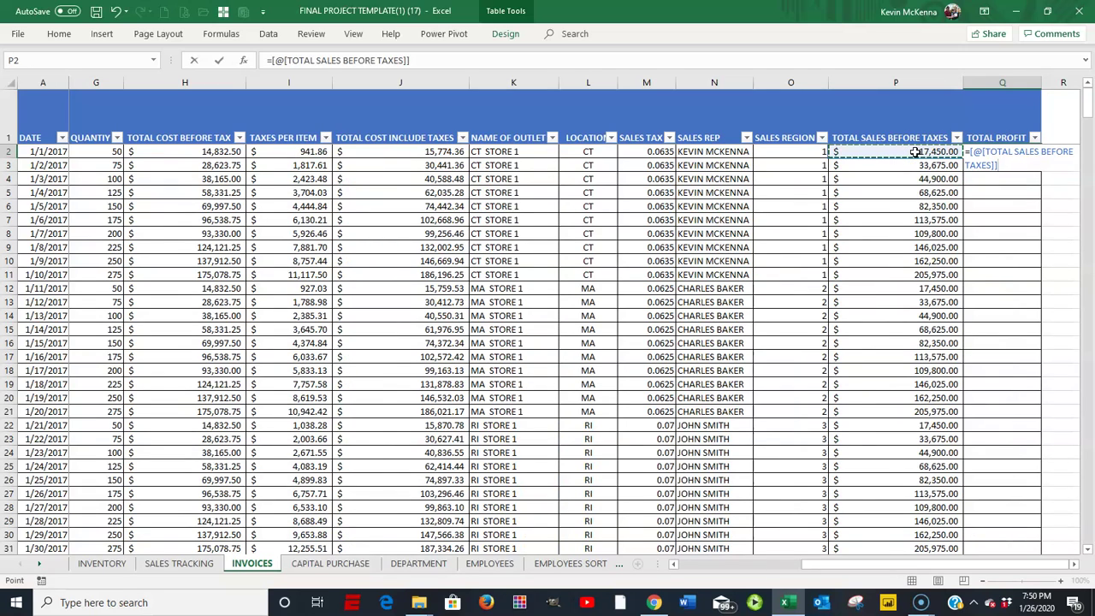
text(-)
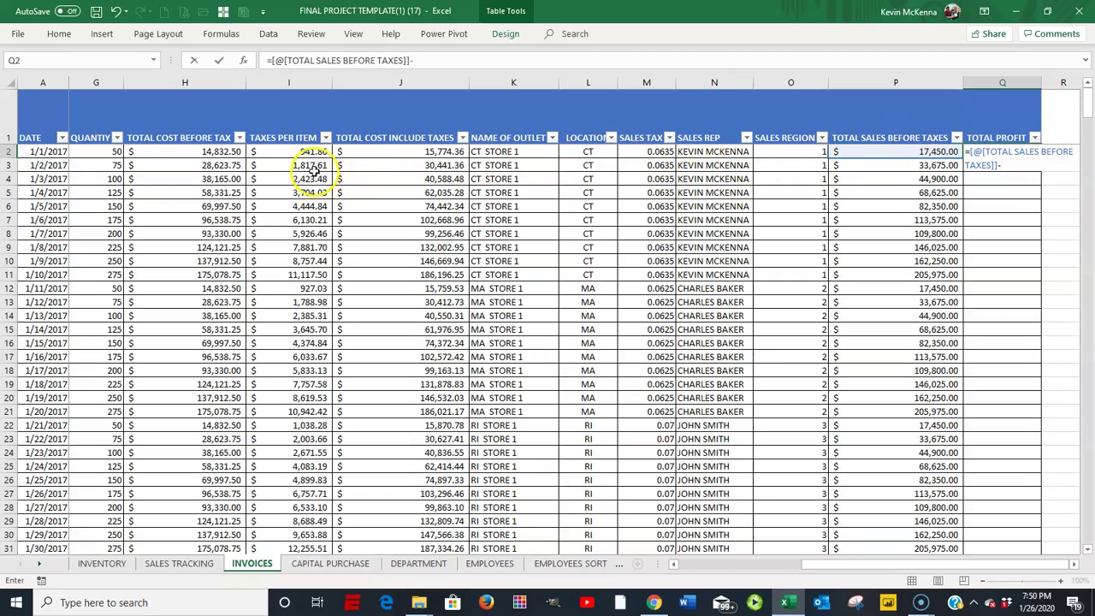
click(380, 151)
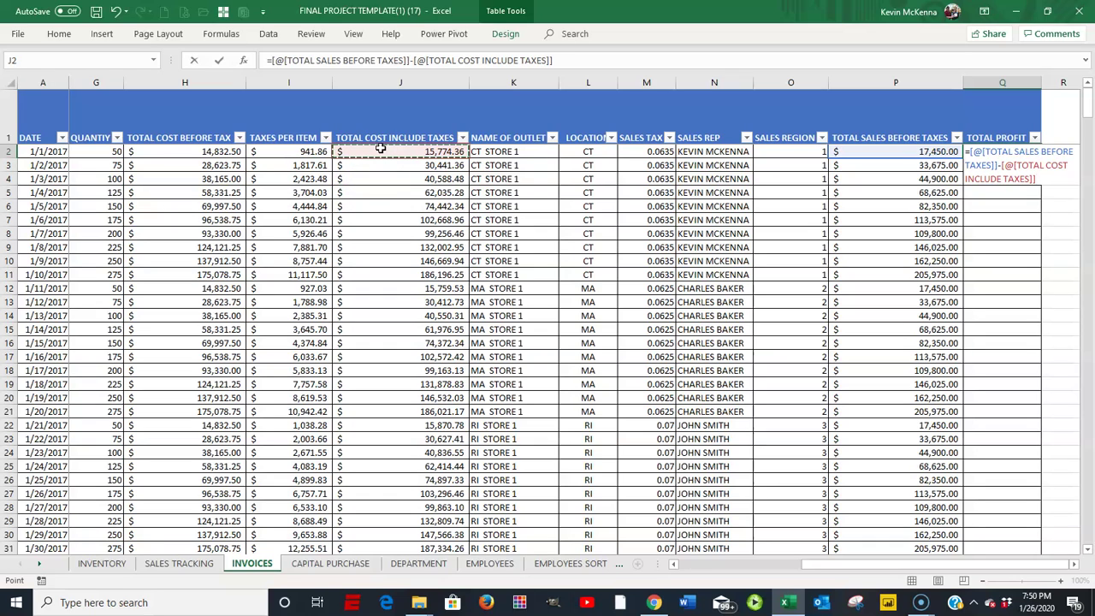
key(Return)
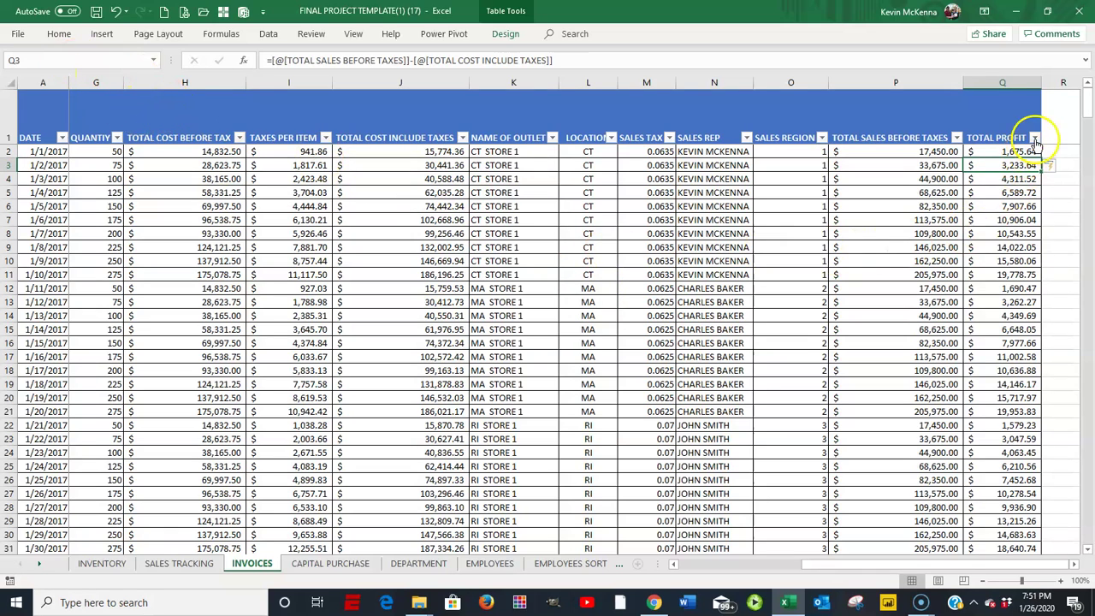
Rename the table on the INVOICES sheet as invoices.
click(84, 59)
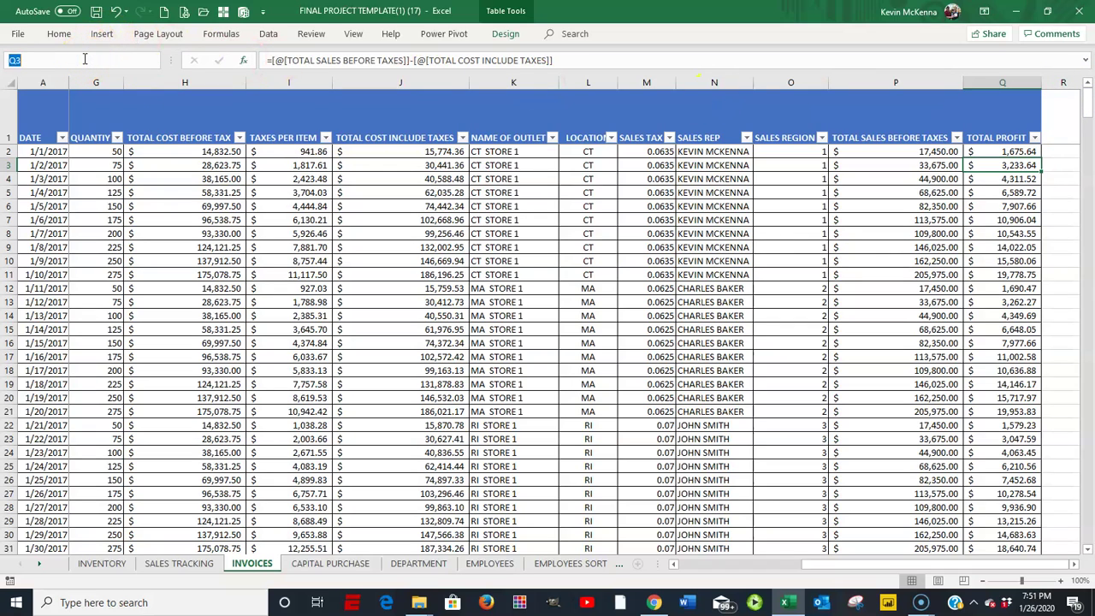
click(501, 36)
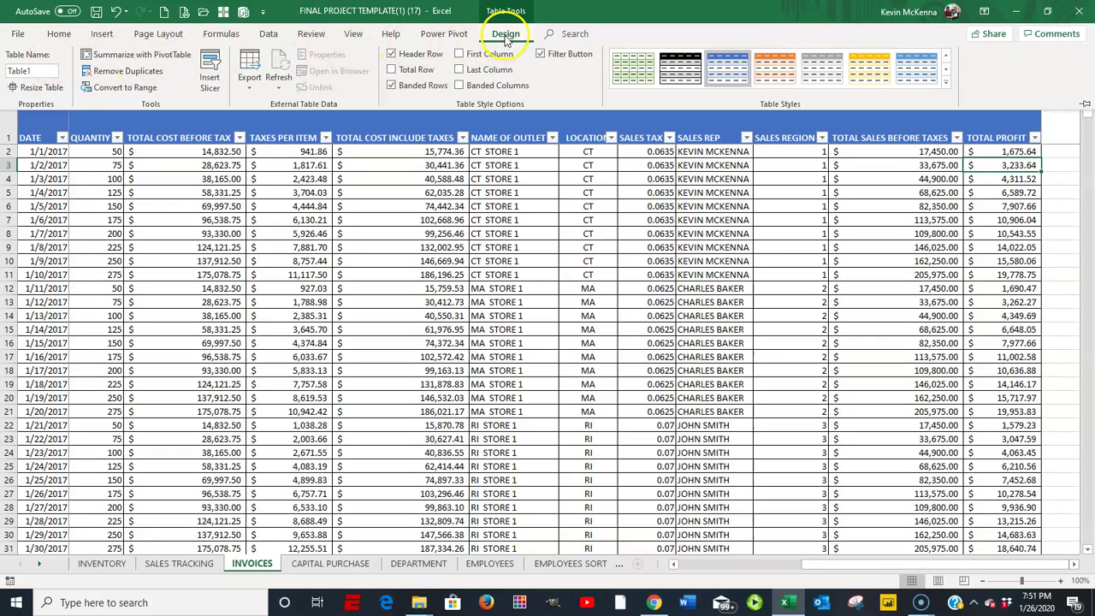
click(36, 70)
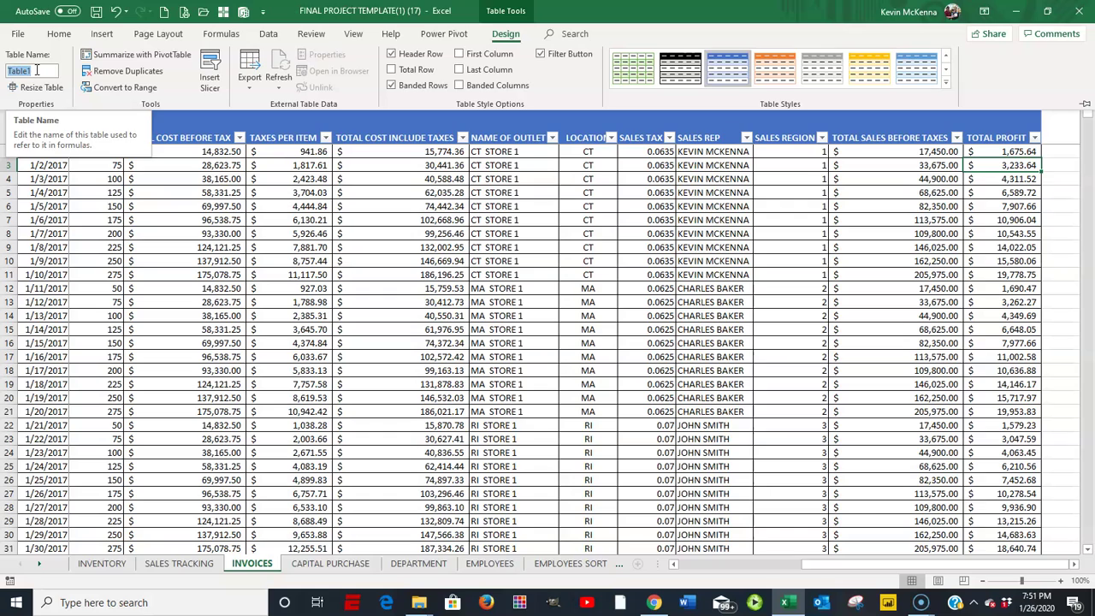
text(Invoices)
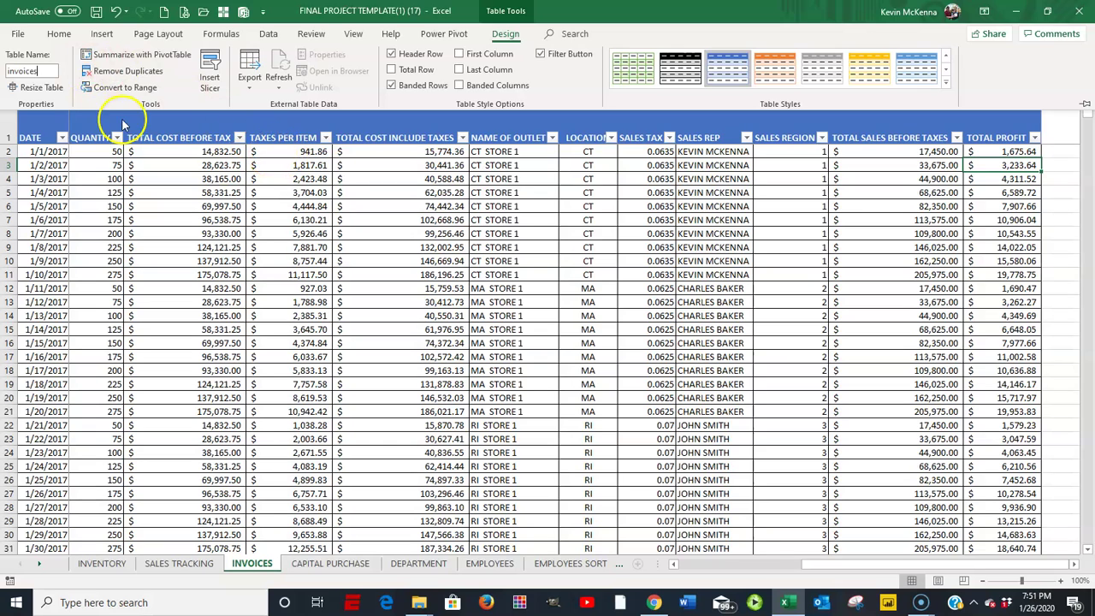
Create a PivotTable from the invoices table on a new worksheet.
click(102, 35)
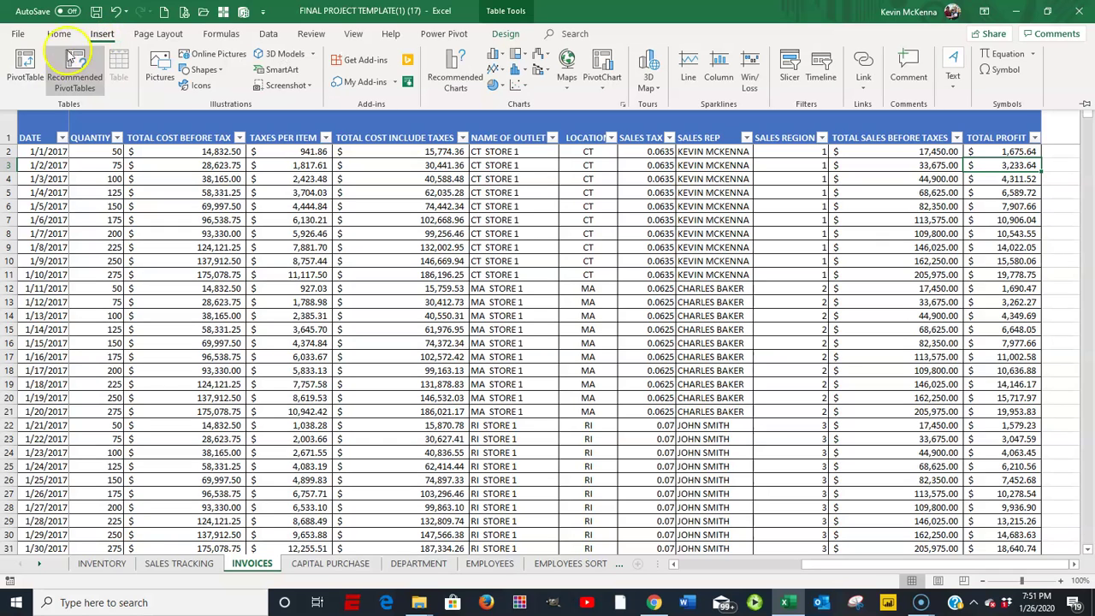
click(25, 64)
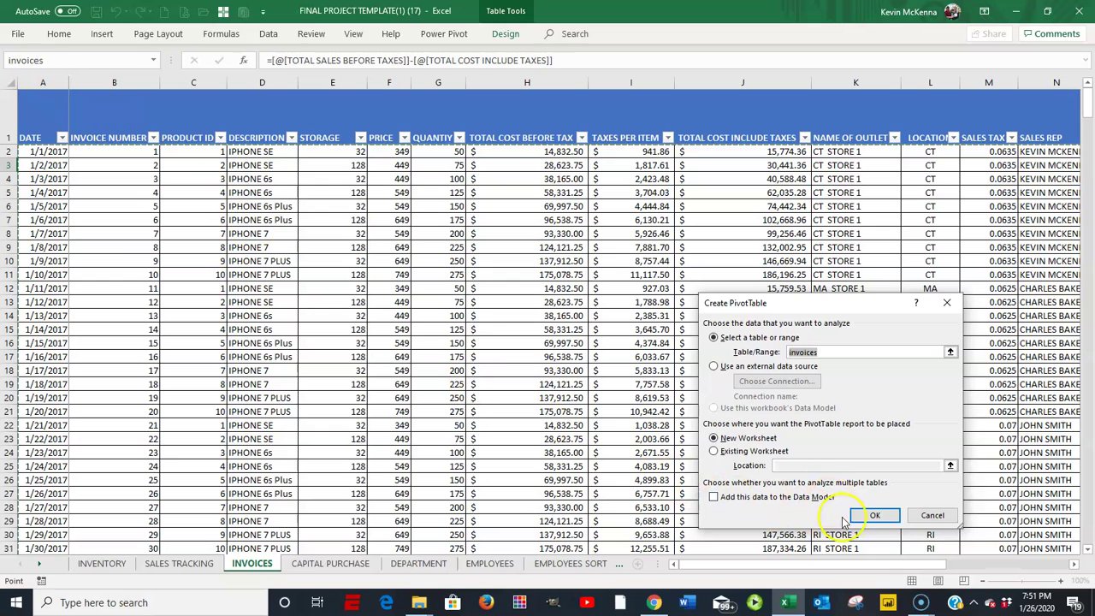
click(873, 516)
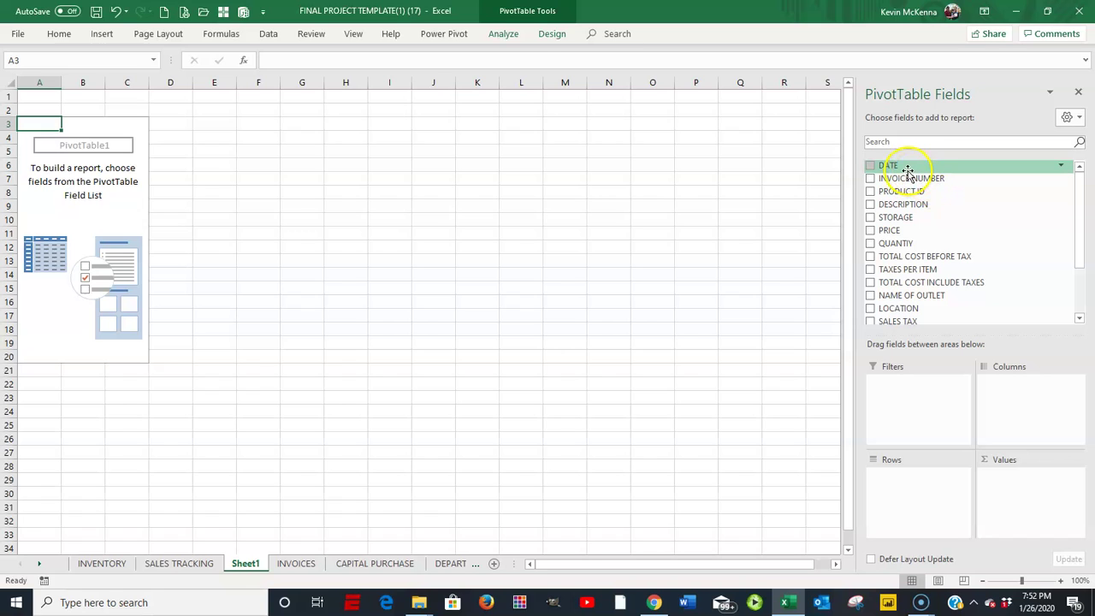
Add the TOTAL SALES BEFORE TAXES field to the PivotTable's values.
click(1080, 318)
click(1080, 317)
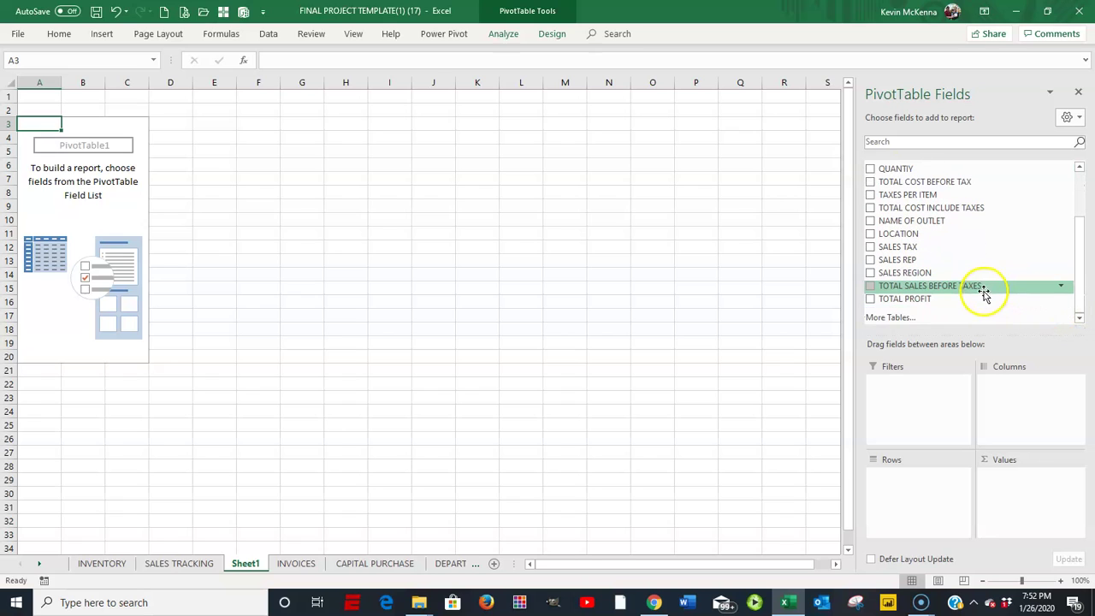
drag(941, 290, 1029, 480)
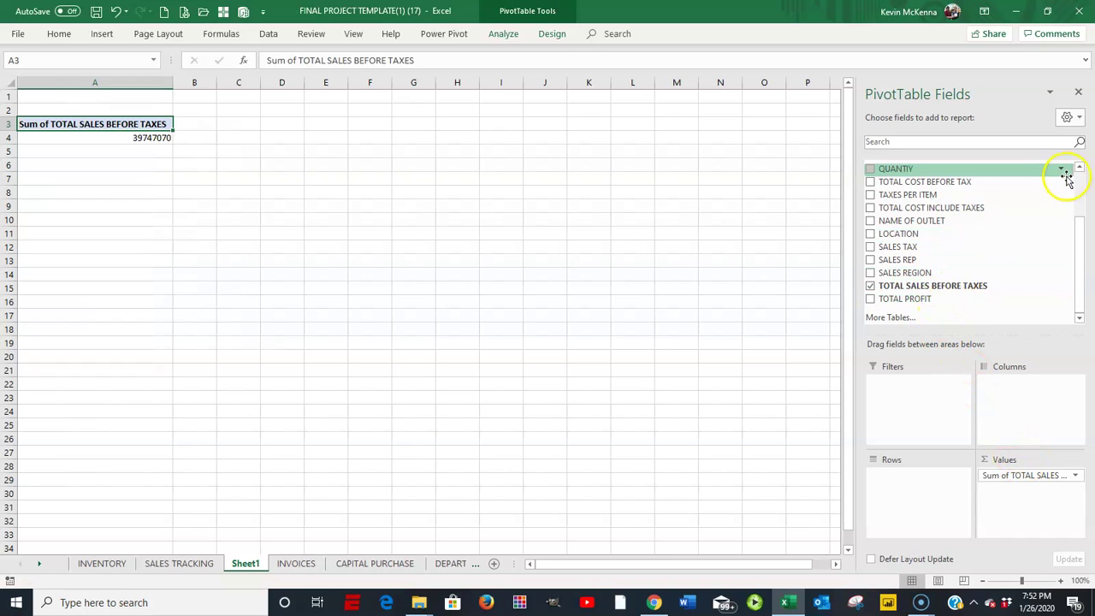
Add the DATE field to the PivotTable's rows.
click(1081, 169)
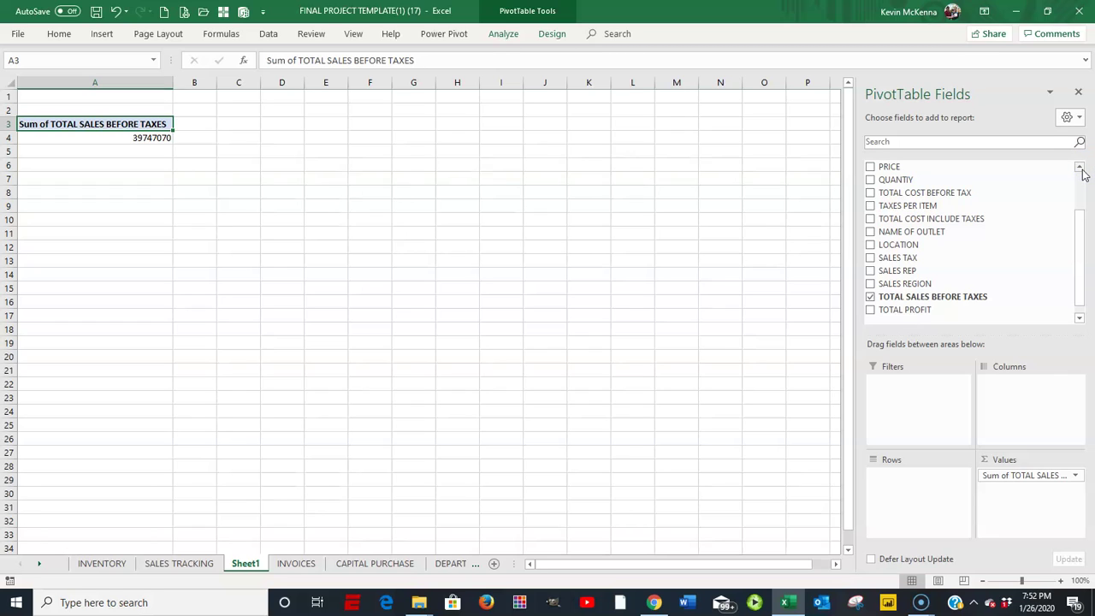
click(1082, 170)
click(1082, 170)
click(1082, 170)
click(1081, 170)
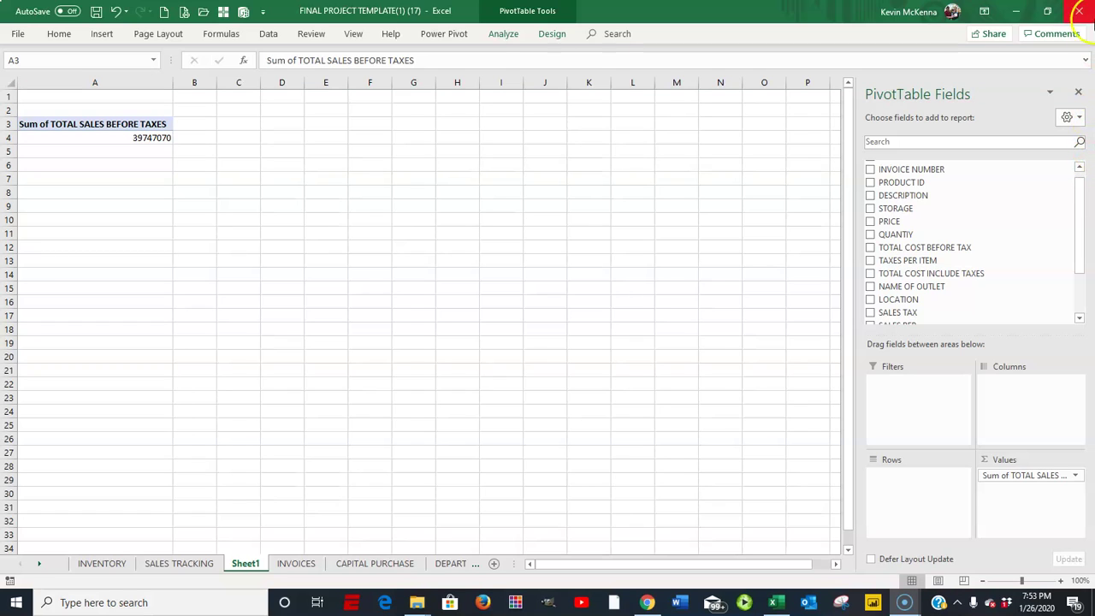
click(1080, 171)
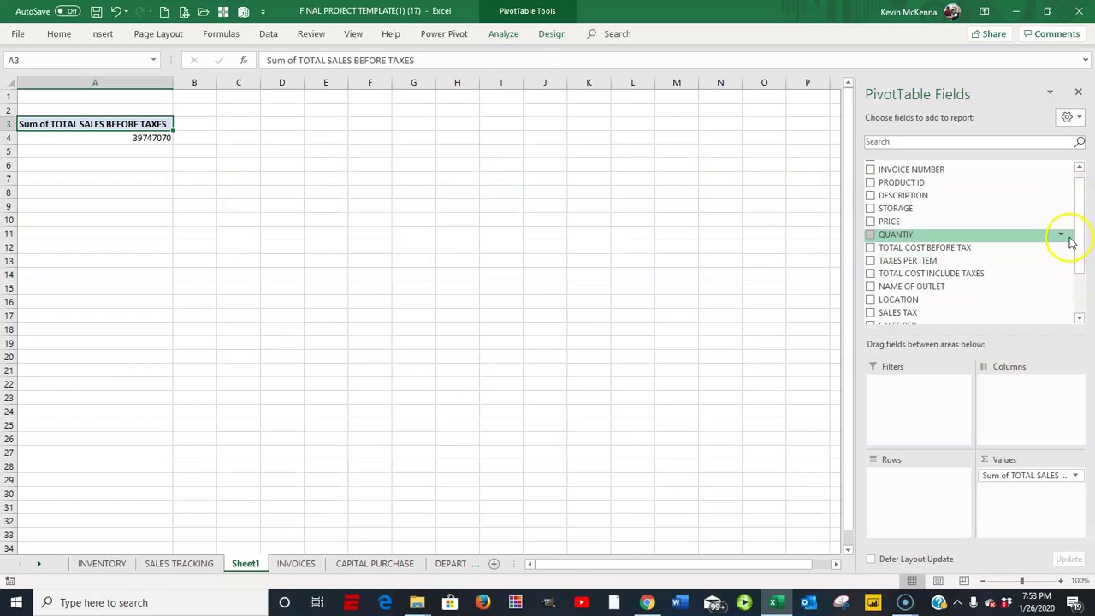
click(1079, 169)
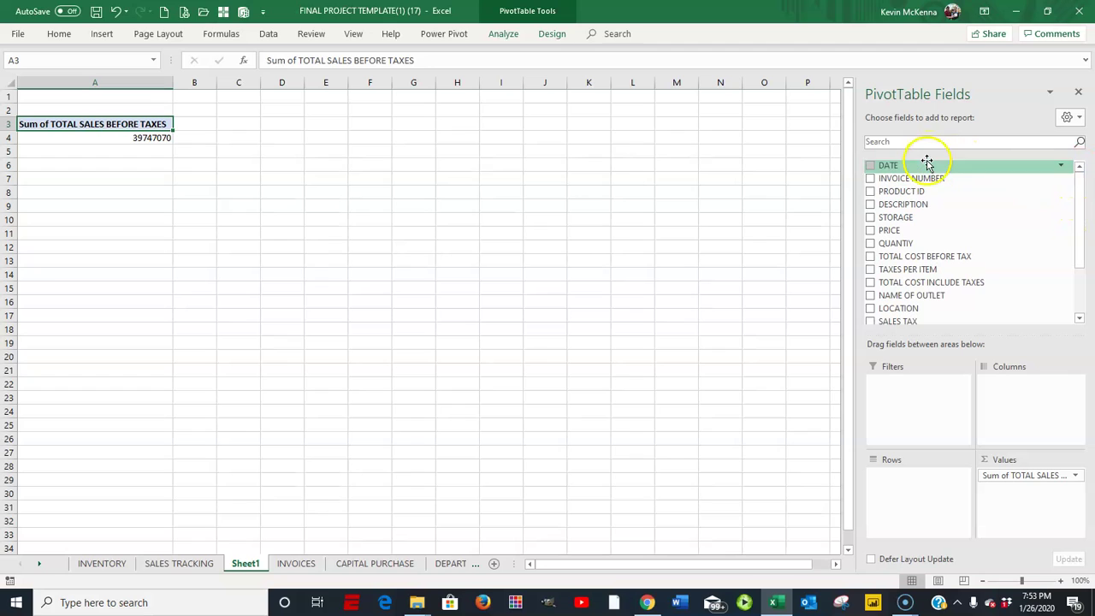
drag(930, 165, 914, 488)
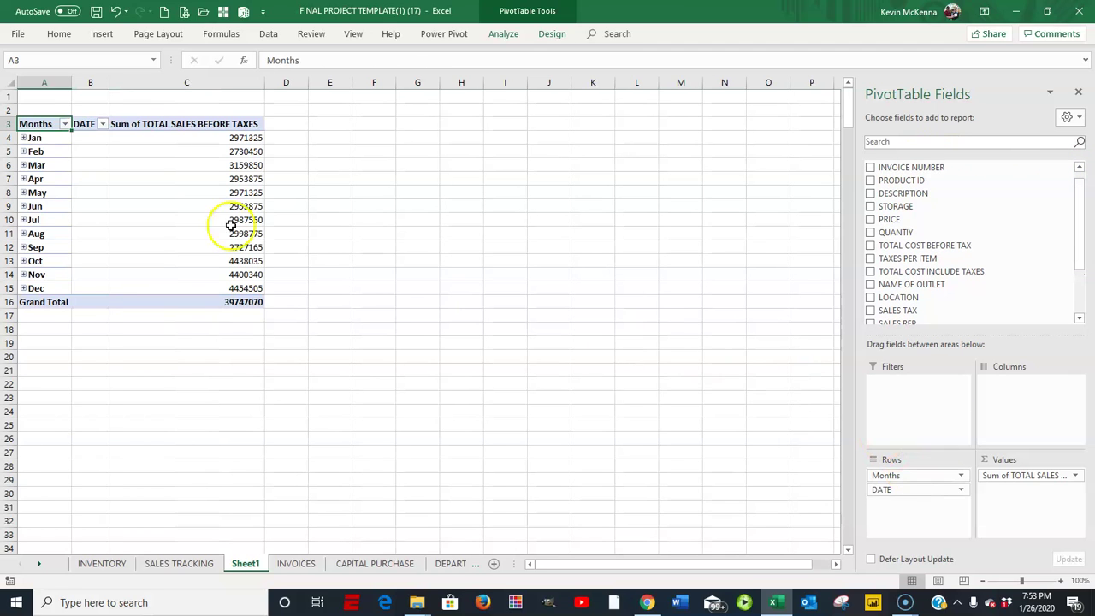
Group the PivotTable's dates by Days, Months, Quarters and Years.
click(30, 152)
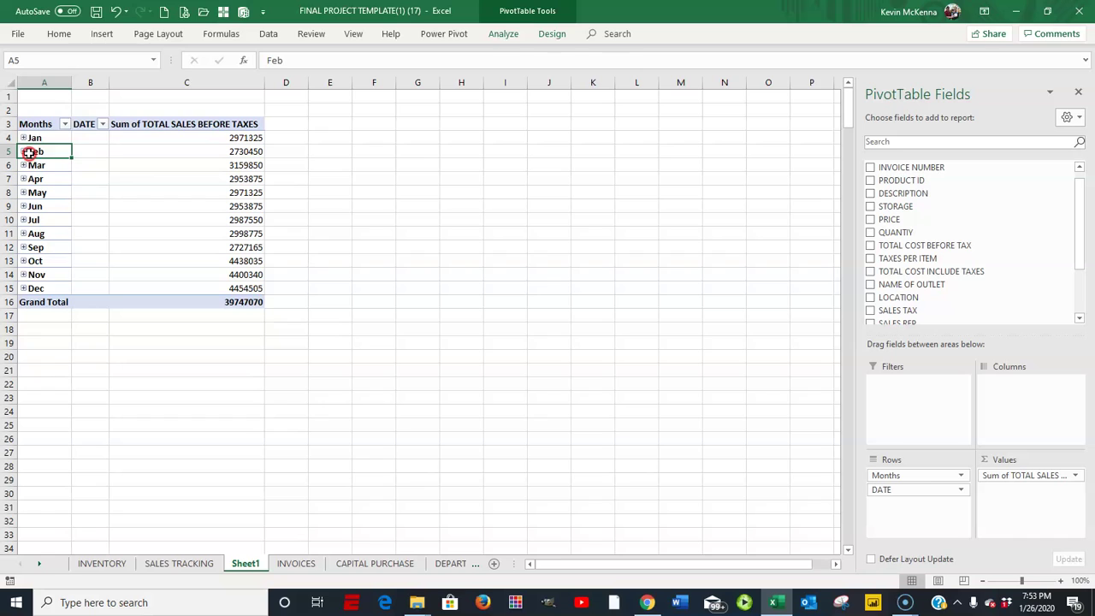
right_click(28, 152)
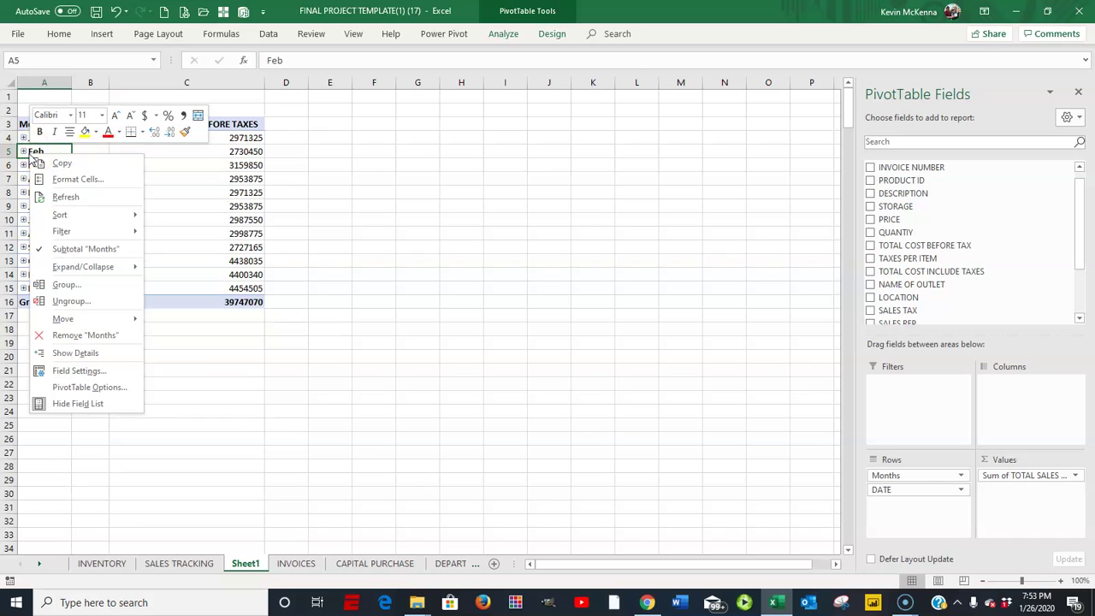
click(60, 290)
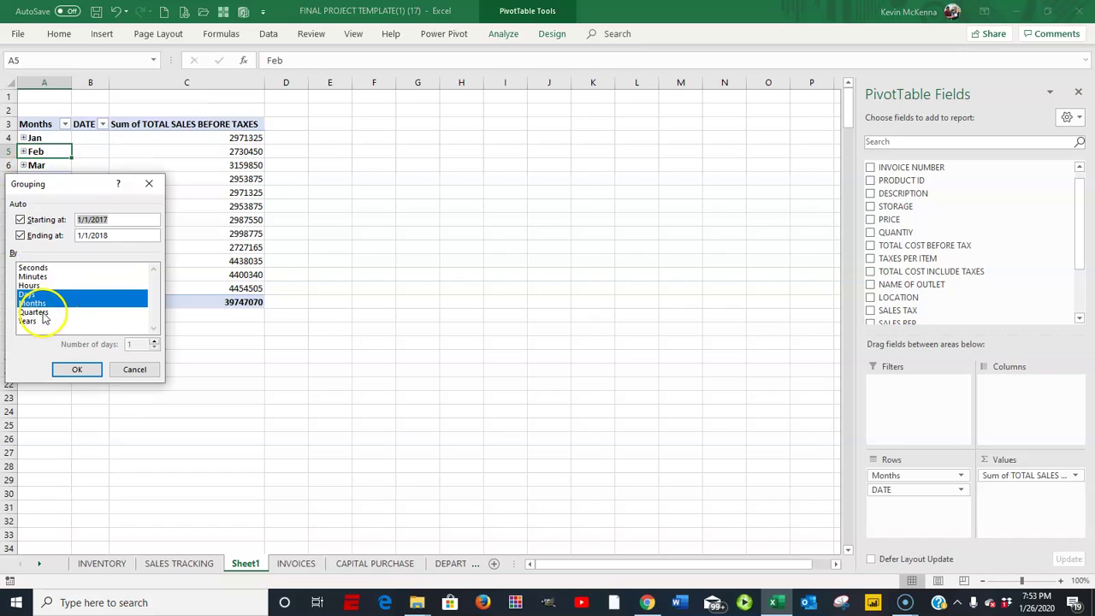
click(38, 313)
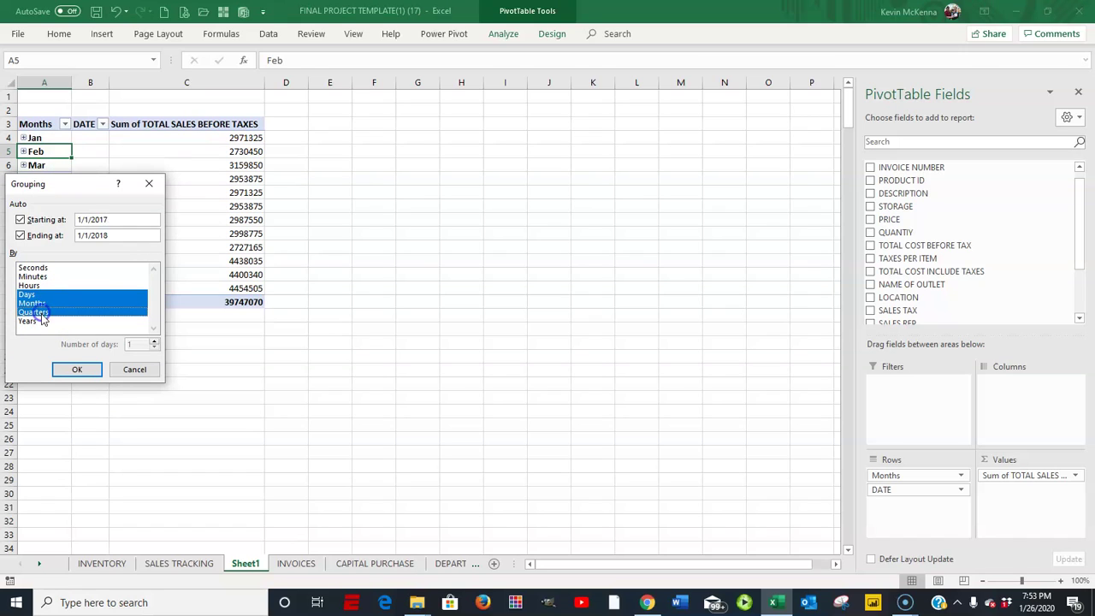
click(33, 325)
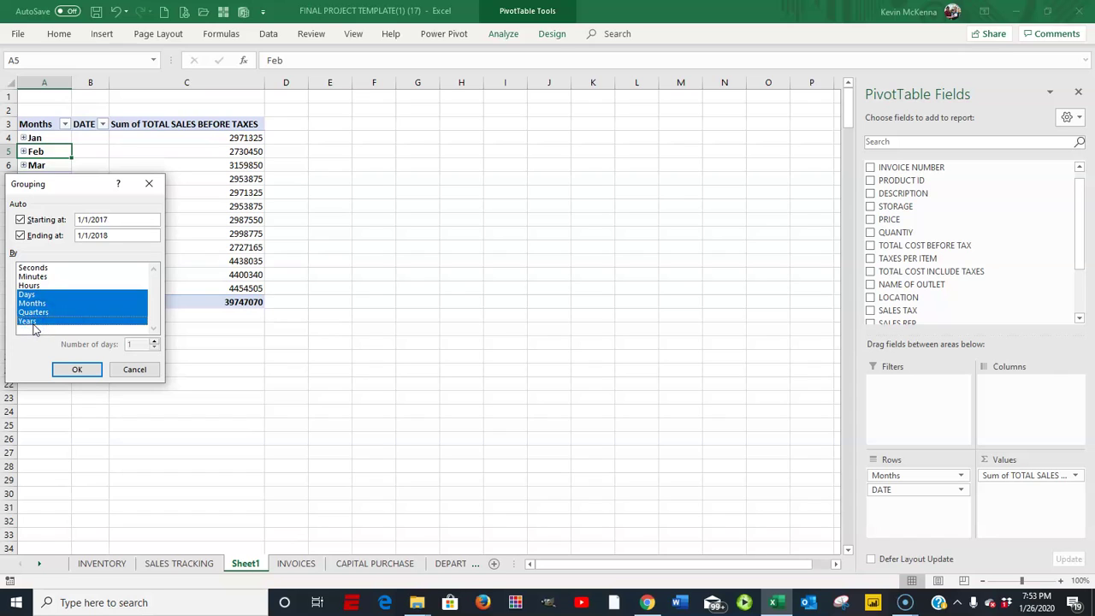
click(85, 368)
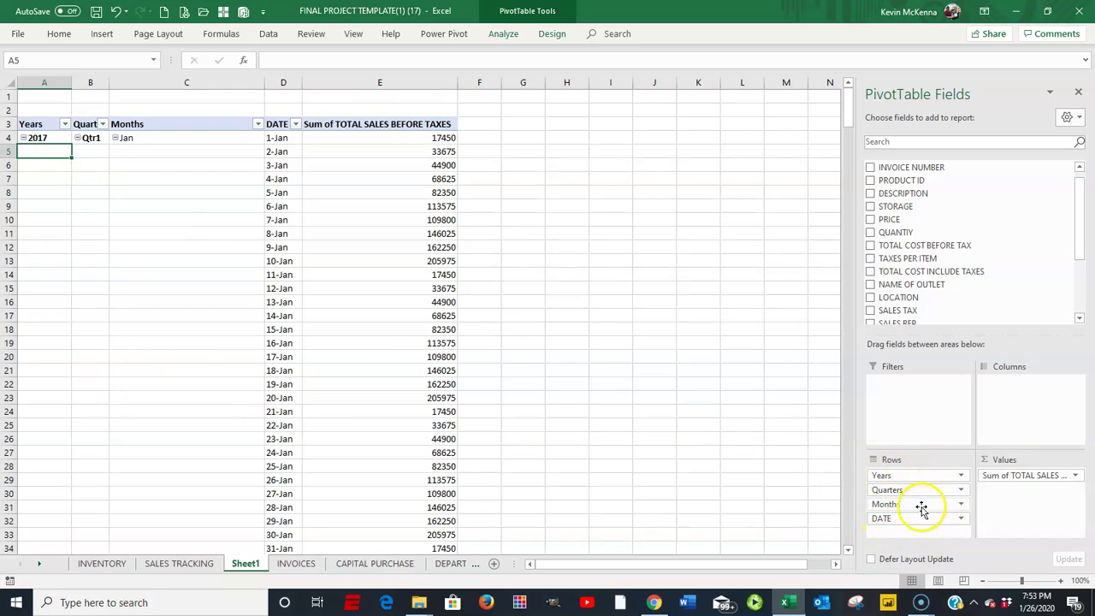
Rearrange the PivotTable layout with DATE removed, Months as columns and Years as a report filter.
drag(903, 522, 779, 524)
drag(892, 505, 1013, 398)
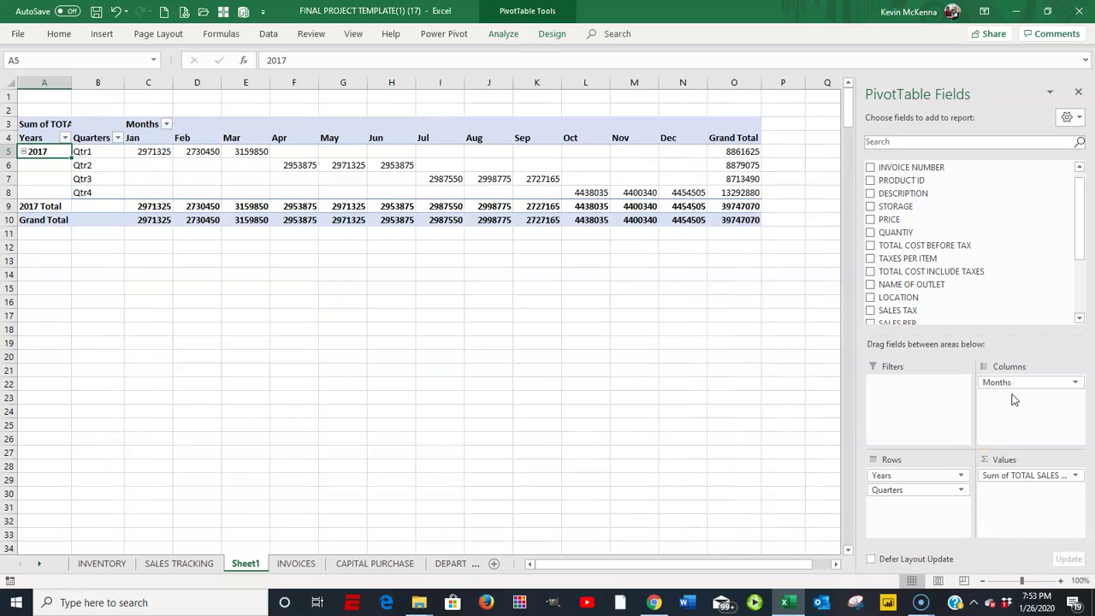
drag(924, 477, 892, 389)
drag(893, 389, 890, 384)
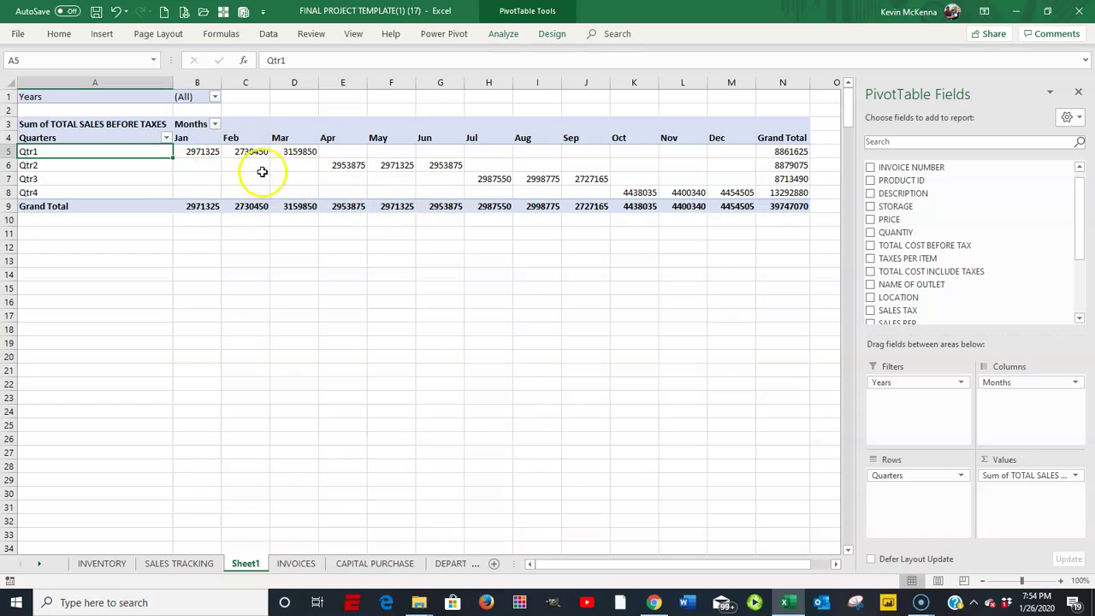
Format the PivotTable's sales values as Currency with the $ symbol and 2 decimal places.
click(198, 151)
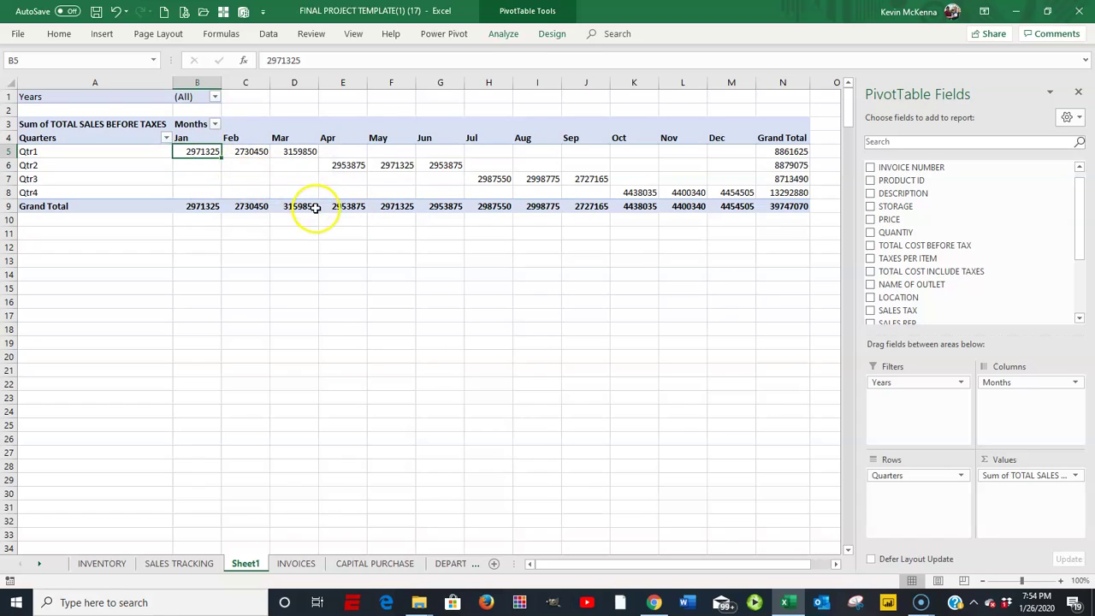
mouse_move(315, 208)
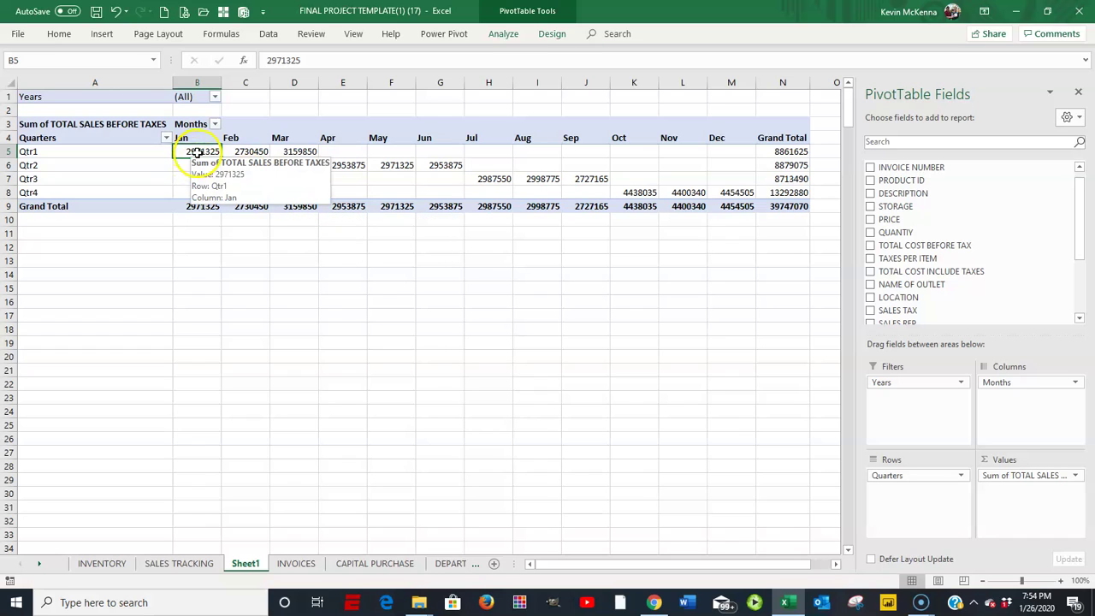
mouse_move(193, 152)
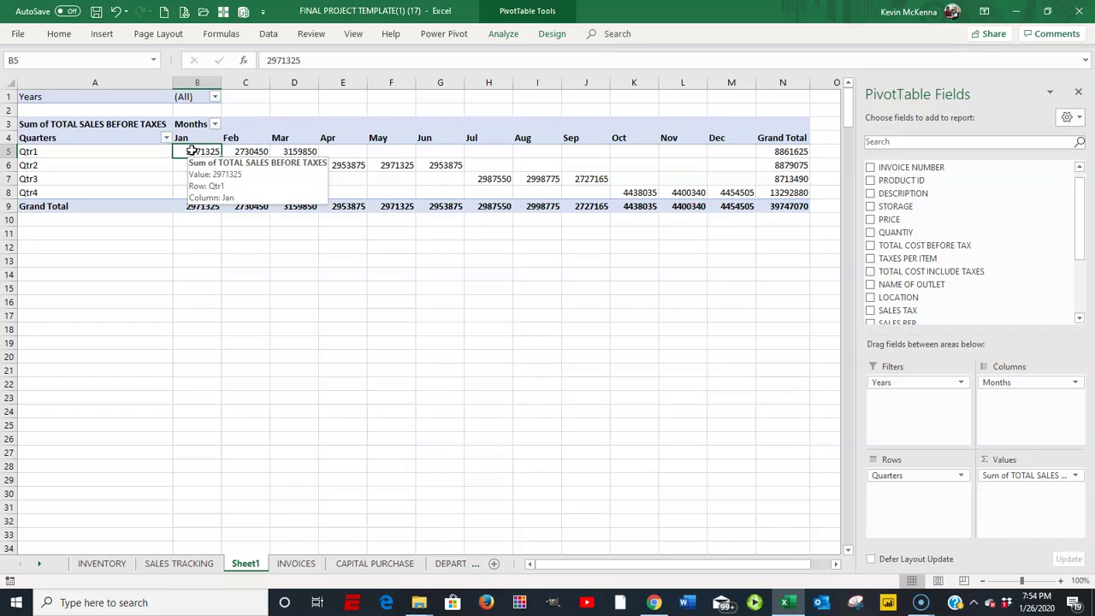
right_click(192, 150)
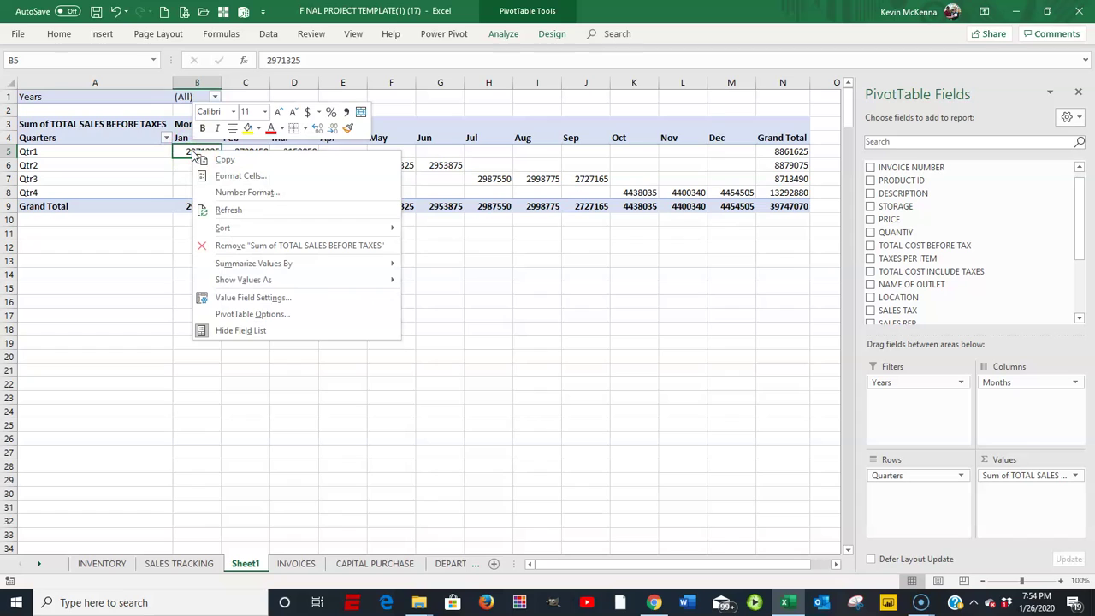
click(249, 193)
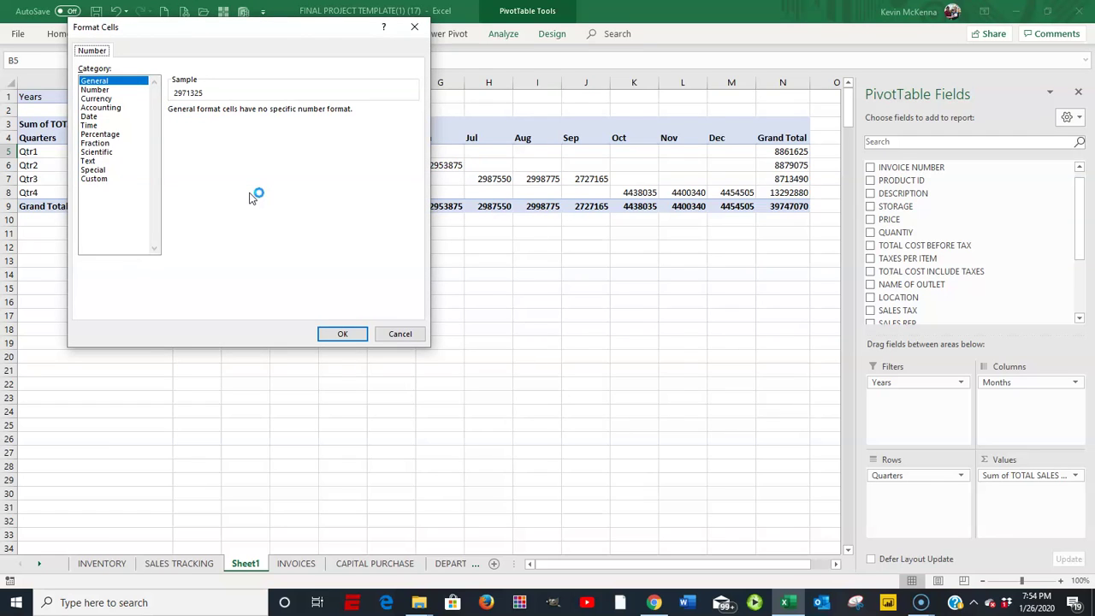
click(105, 99)
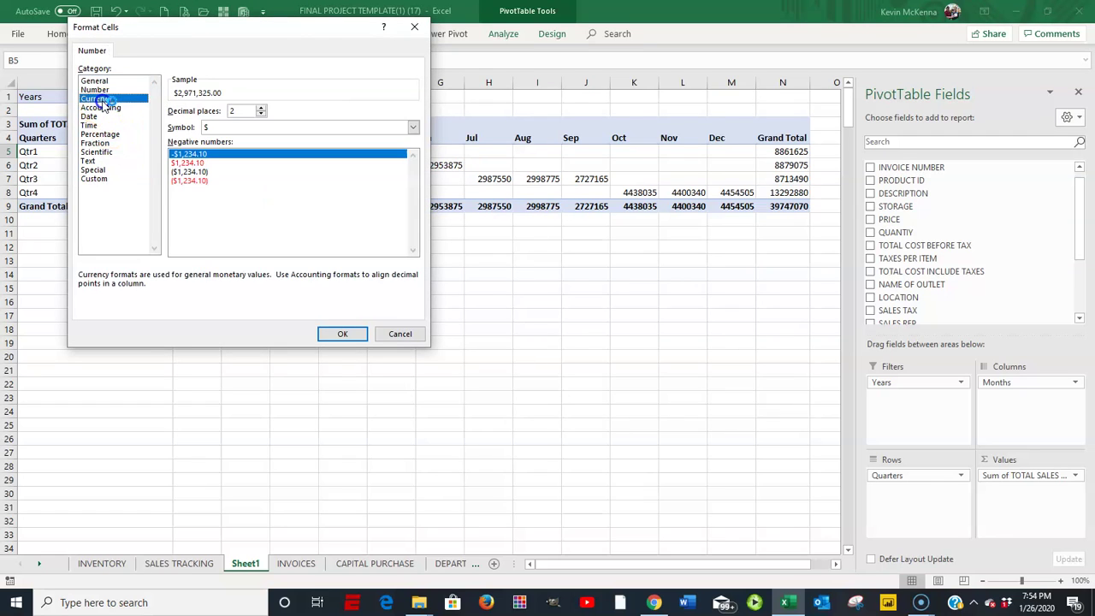
click(341, 336)
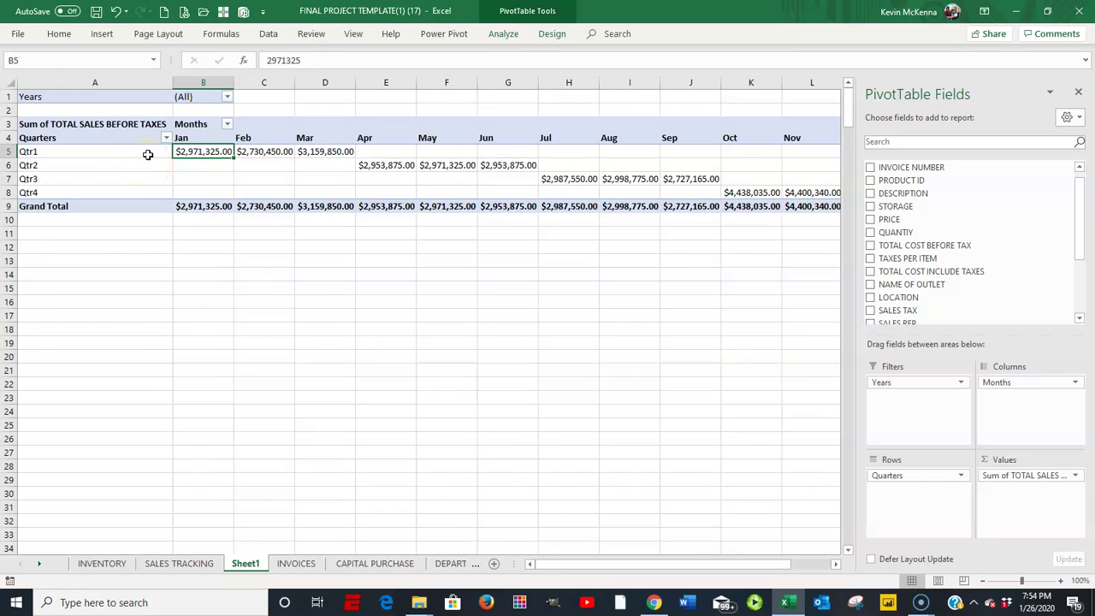
Set the PivotTable's report layout to tabular form.
mouse_move(187, 151)
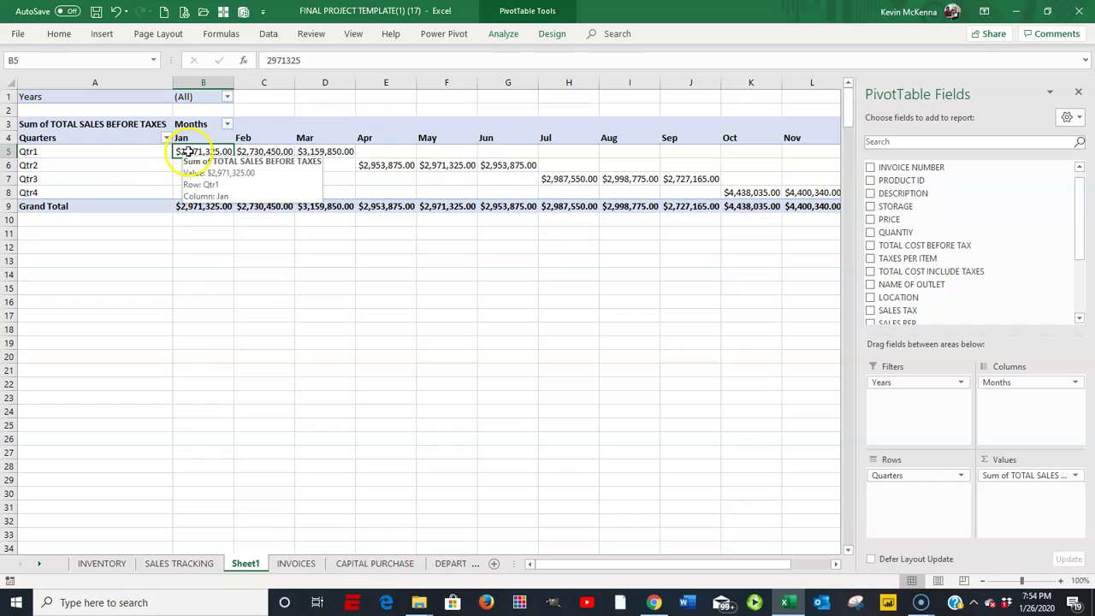
click(547, 36)
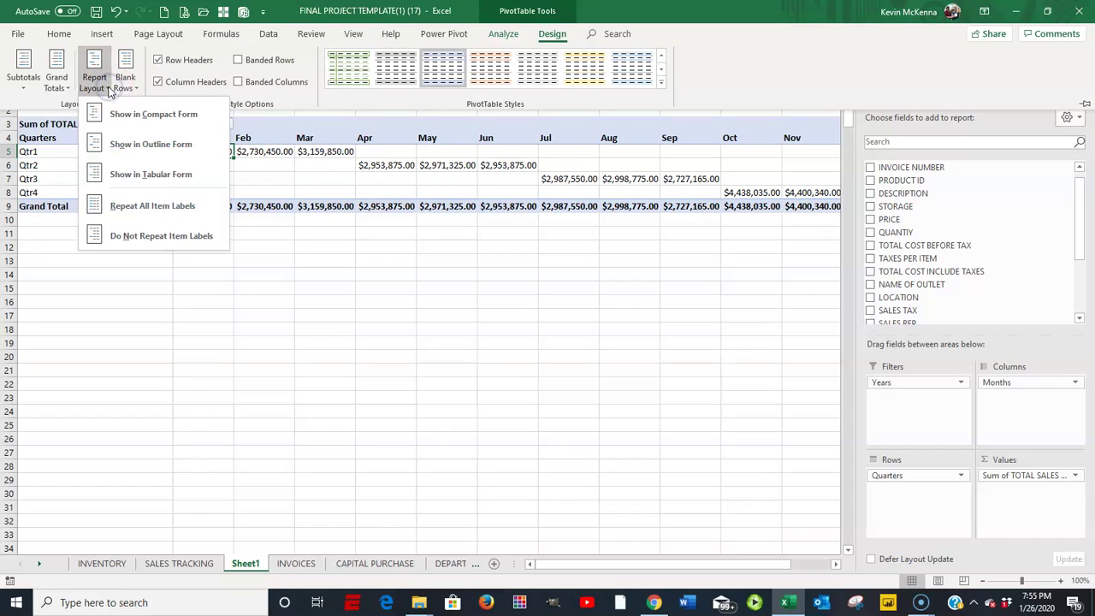
click(150, 176)
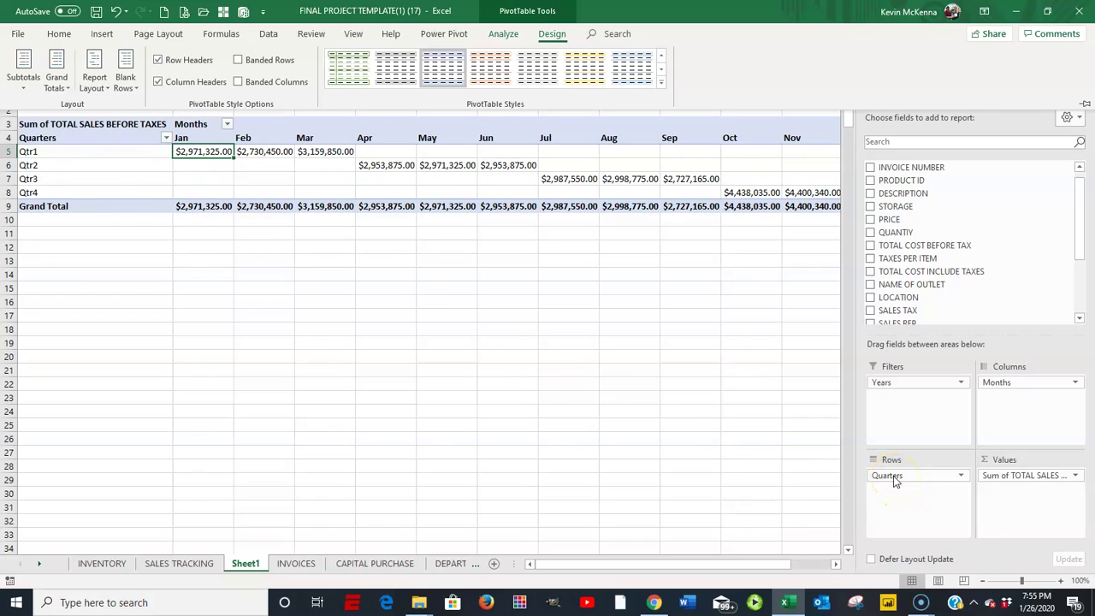
Remove Quarters from the PivotTable's rows and insert a slicer for Quarters instead.
drag(886, 482, 741, 466)
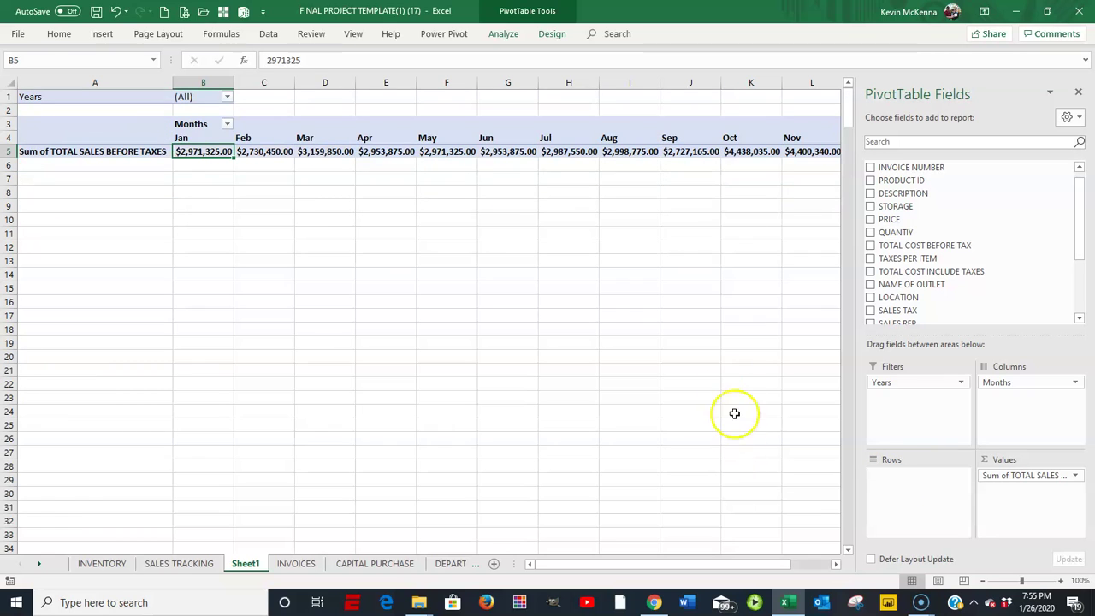
click(503, 36)
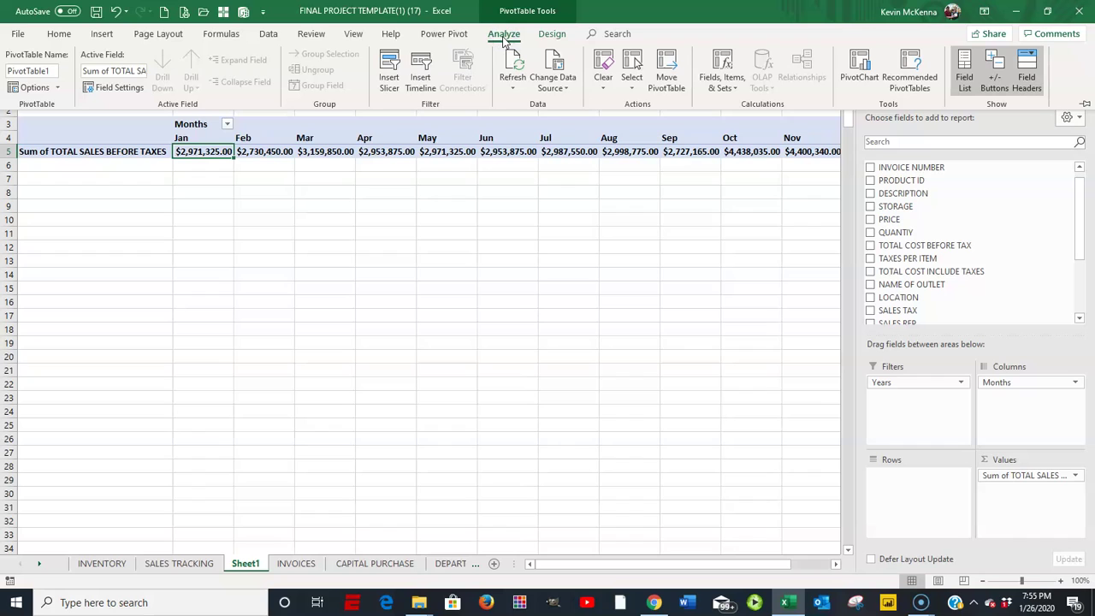
click(504, 37)
click(505, 37)
click(391, 75)
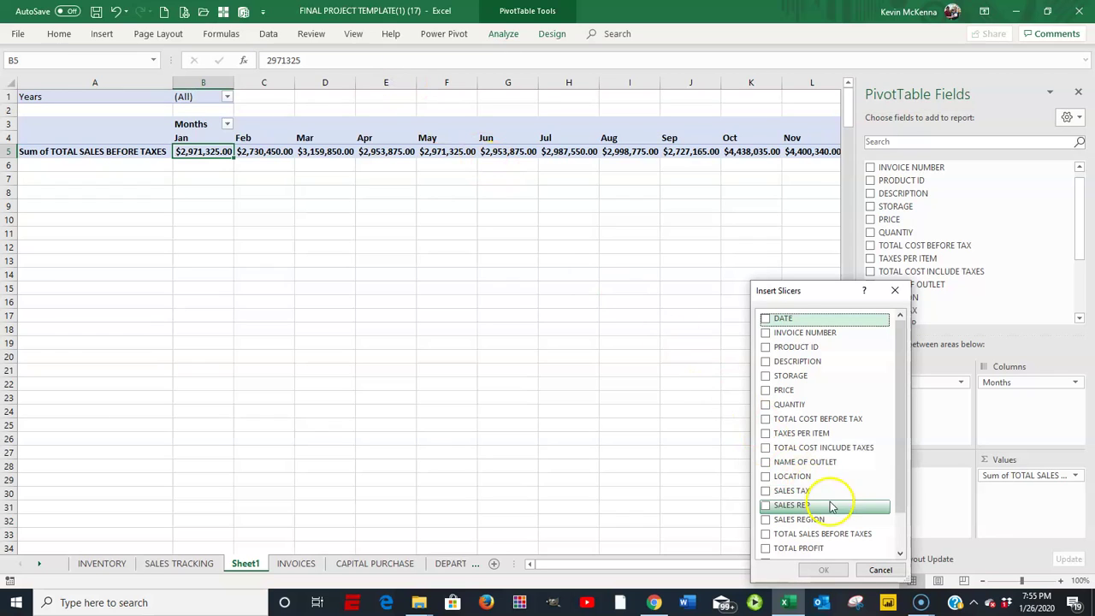
click(901, 557)
click(901, 557)
click(900, 557)
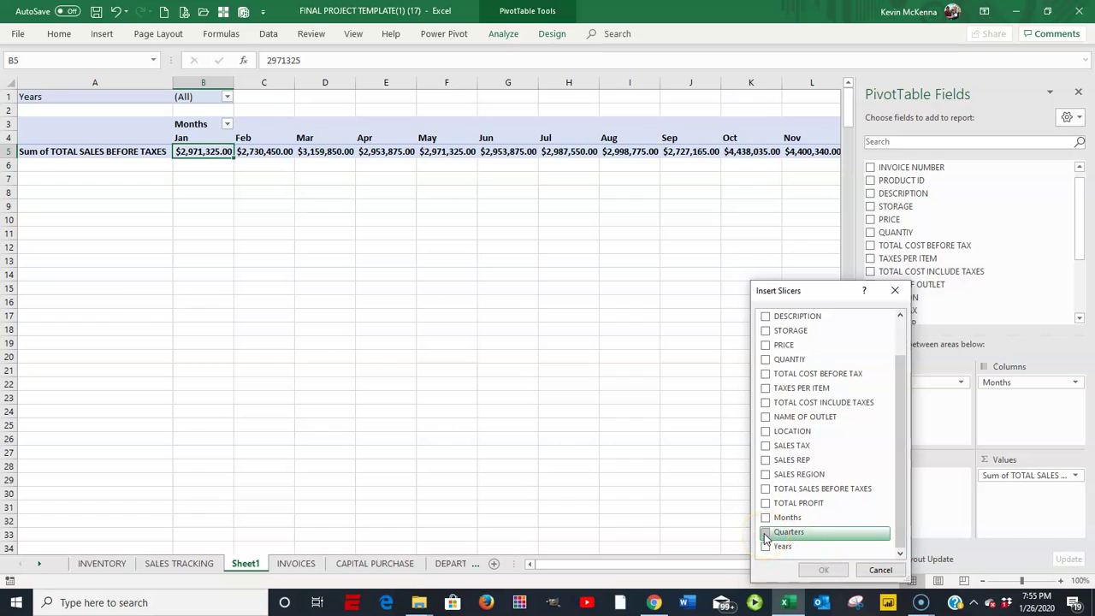
click(765, 534)
click(824, 570)
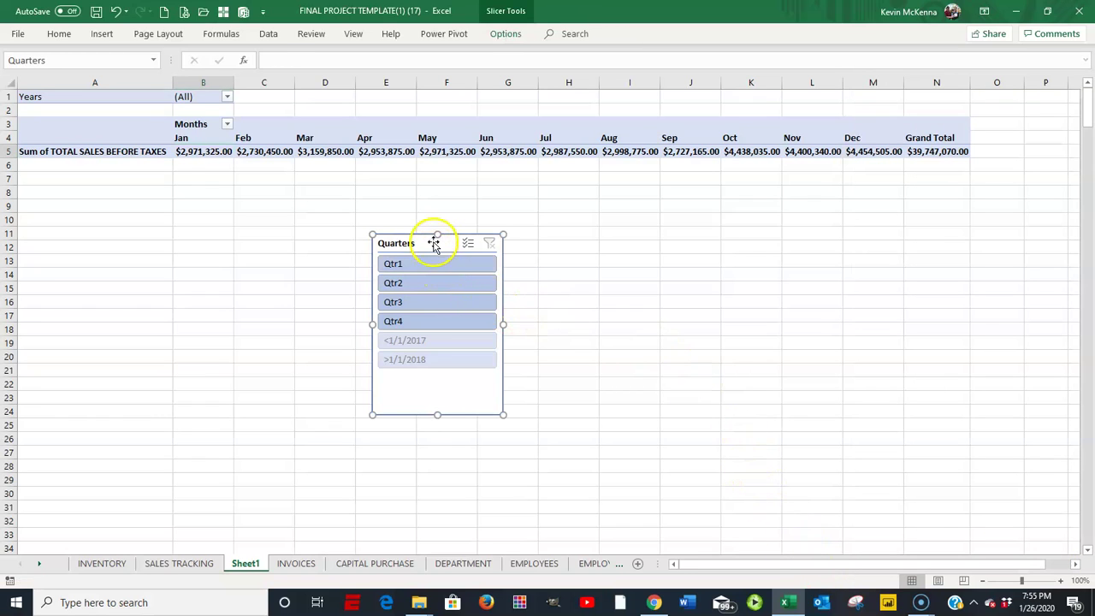
Reposition the Quarters slicer below the PivotTable, with its upper edge near row 14 and starting around column D.
mouse_move(434, 245)
mouse_down()
mouse_move(408, 249)
mouse_move(429, 246)
mouse_up()
click(415, 251)
drag(415, 250, 386, 274)
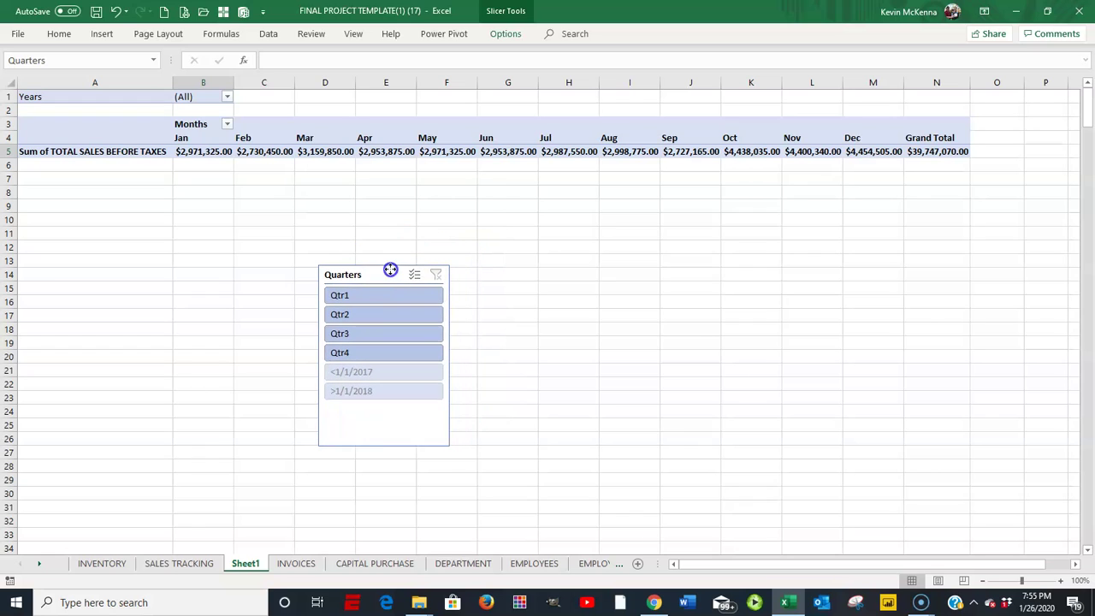
Add the PRODUCT ID, DESCRIPTION and STORAGE fields to the PivotTable's rows in that order.
click(483, 152)
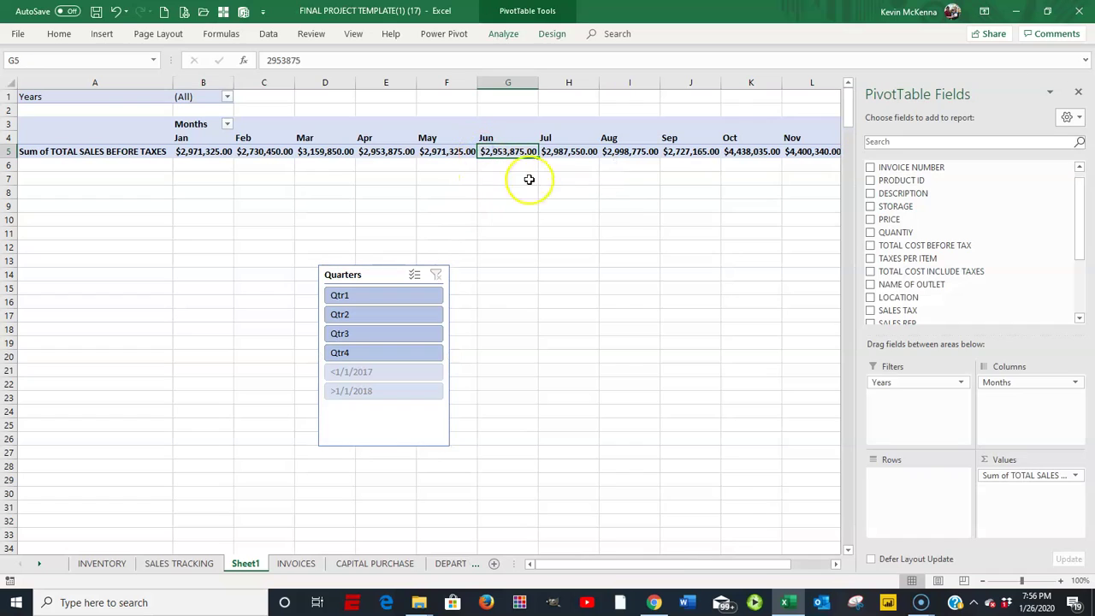
click(1081, 170)
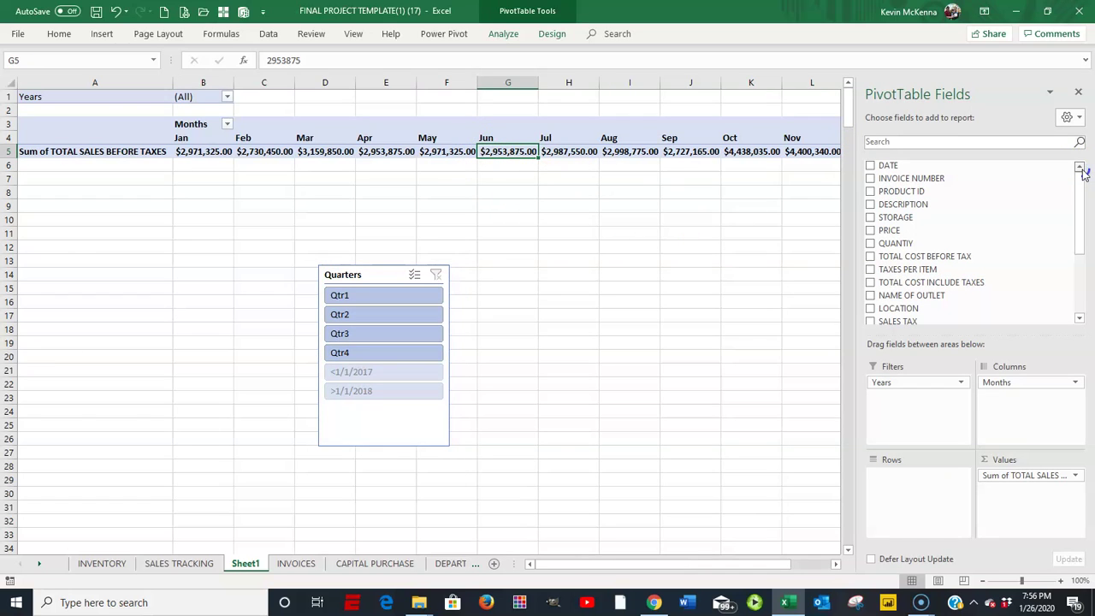
click(1081, 171)
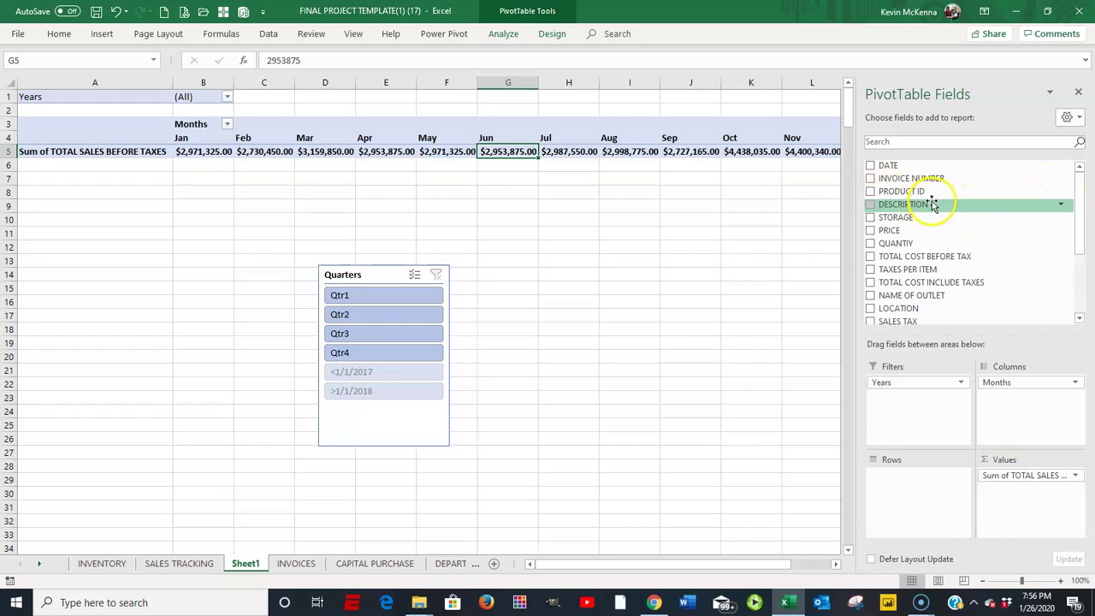
drag(922, 196, 904, 484)
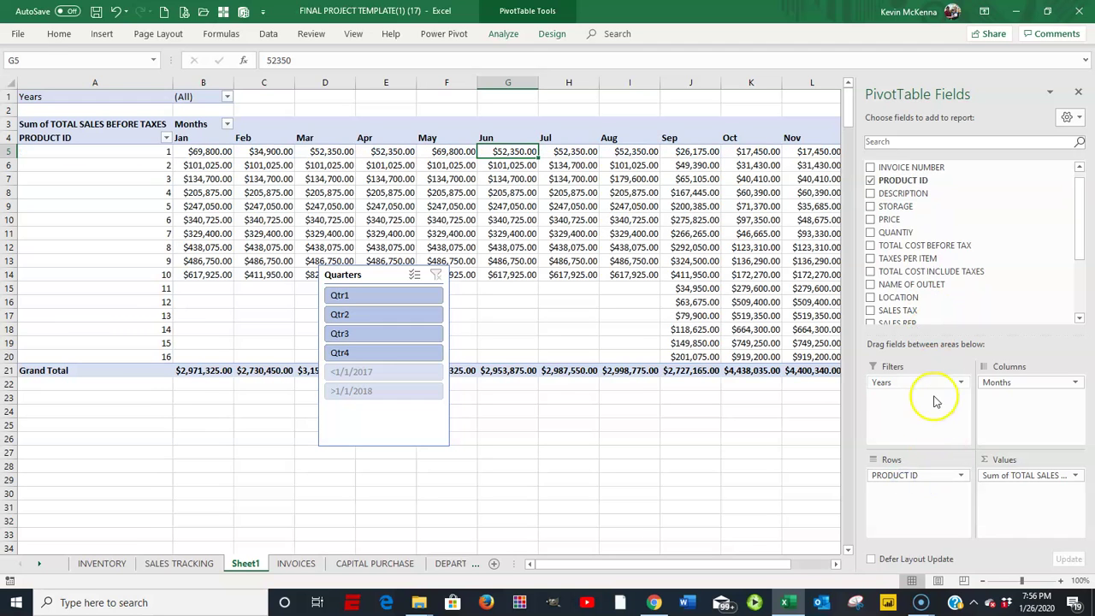
drag(906, 200, 901, 493)
drag(896, 196, 899, 506)
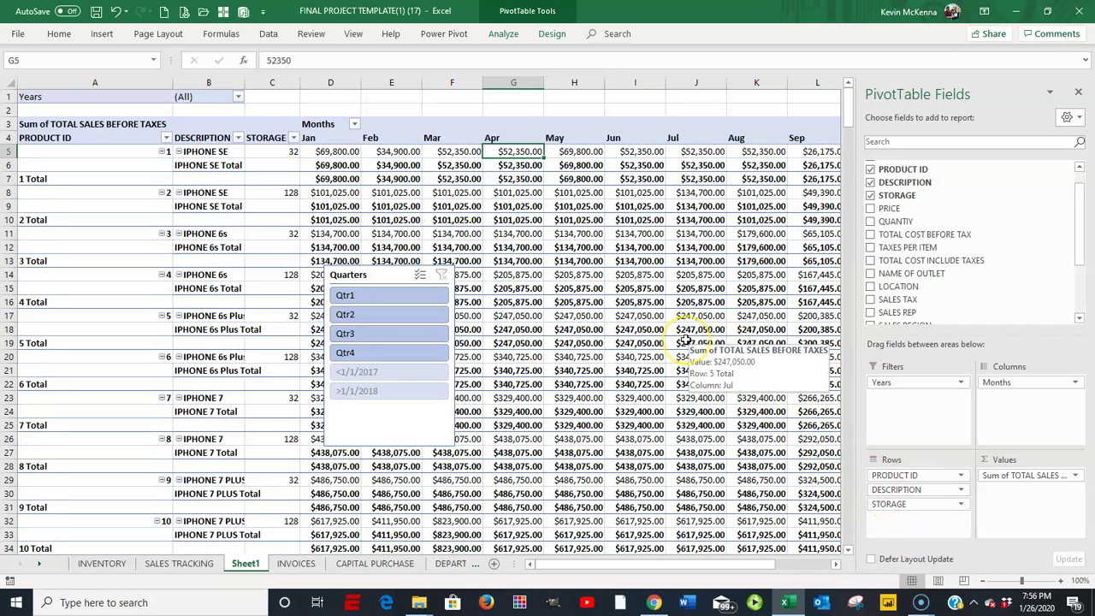
Filter the PivotTable to Qtr3 with the Quarters slicer.
click(408, 337)
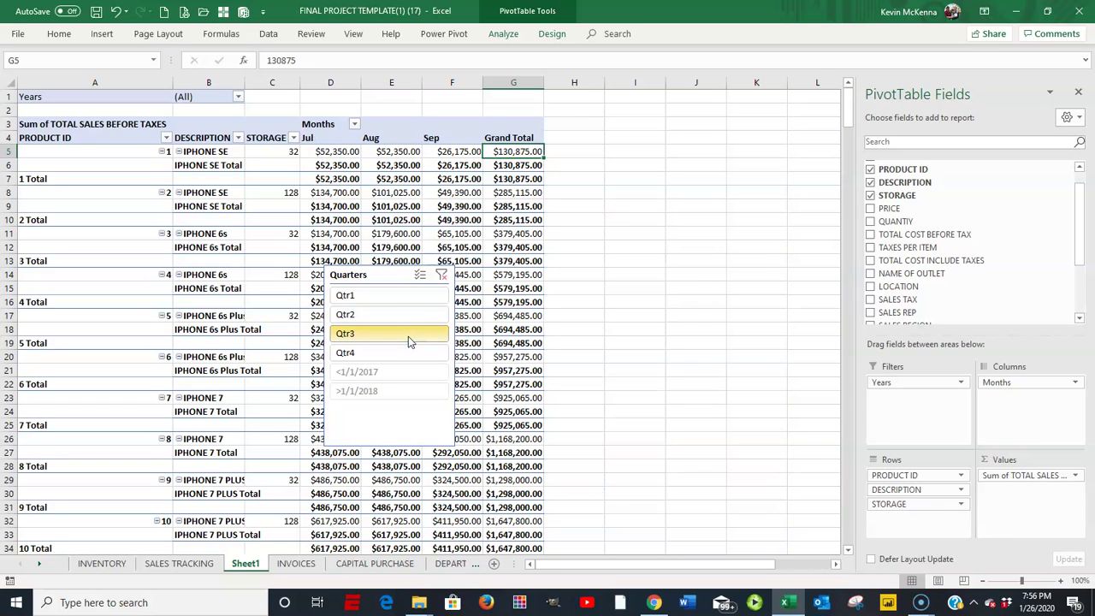
Add Qtr4 to the Quarters slicer selection and move the slicer beside the PivotTable, near cell K3.
ctrl+click(398, 352)
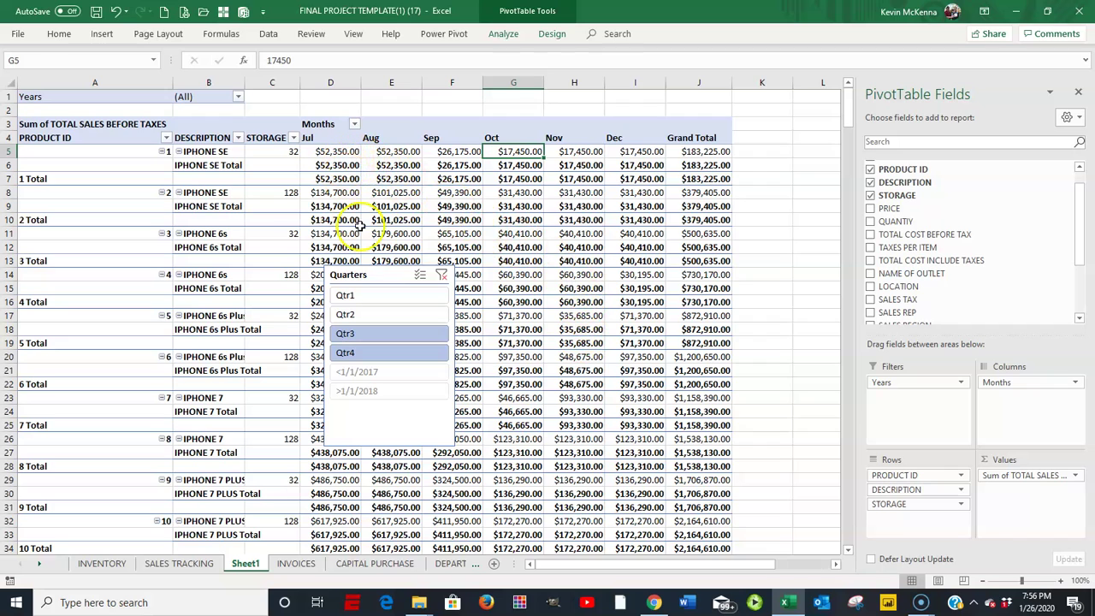
drag(369, 265, 791, 127)
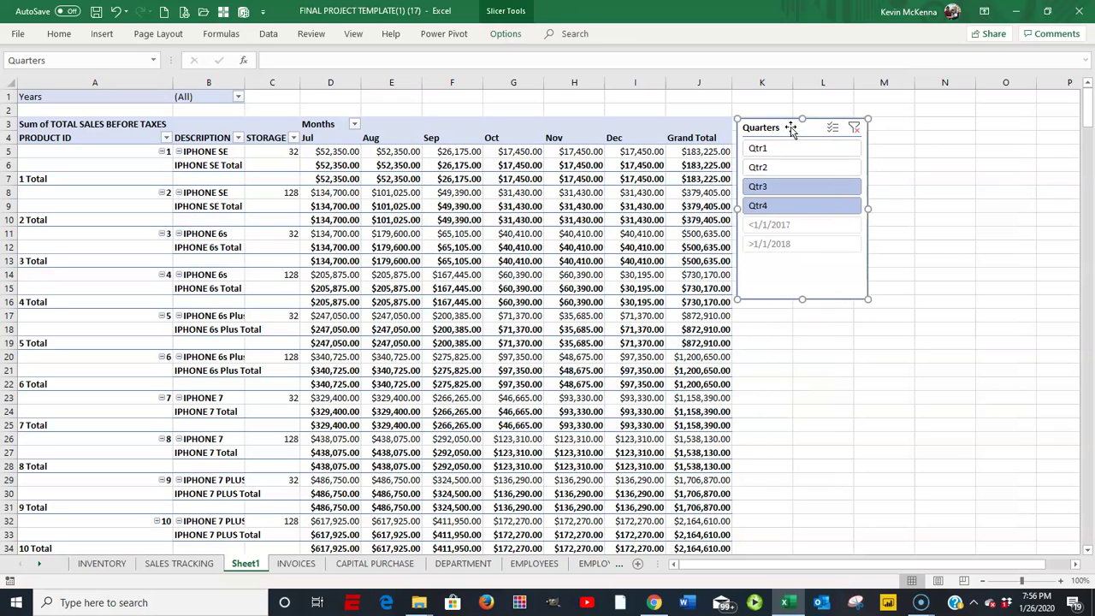
Turn off all subtotals in the PivotTable.
click(341, 165)
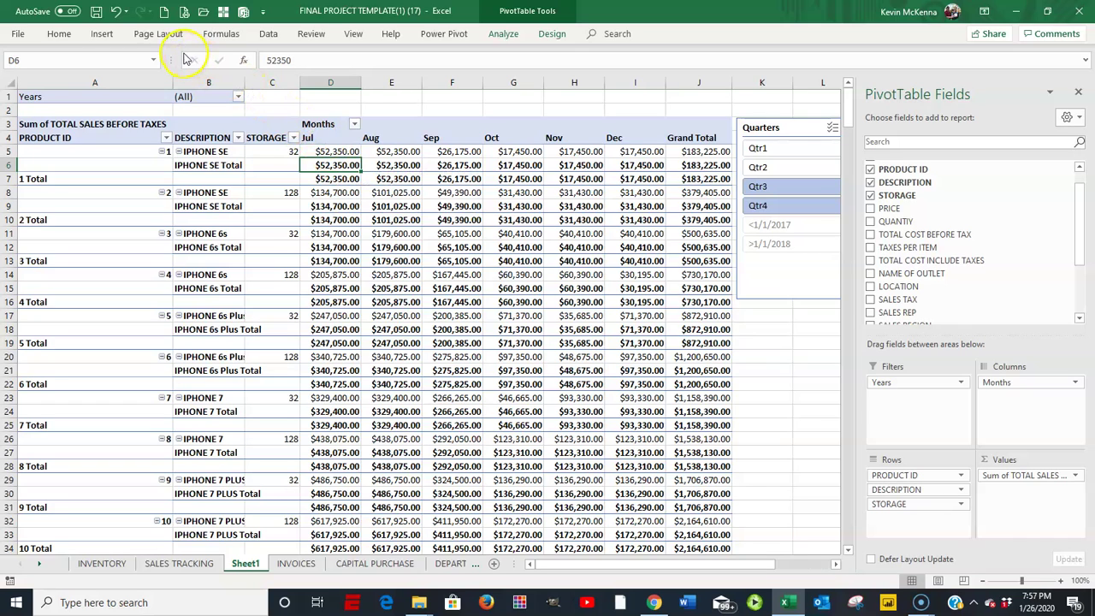
click(552, 36)
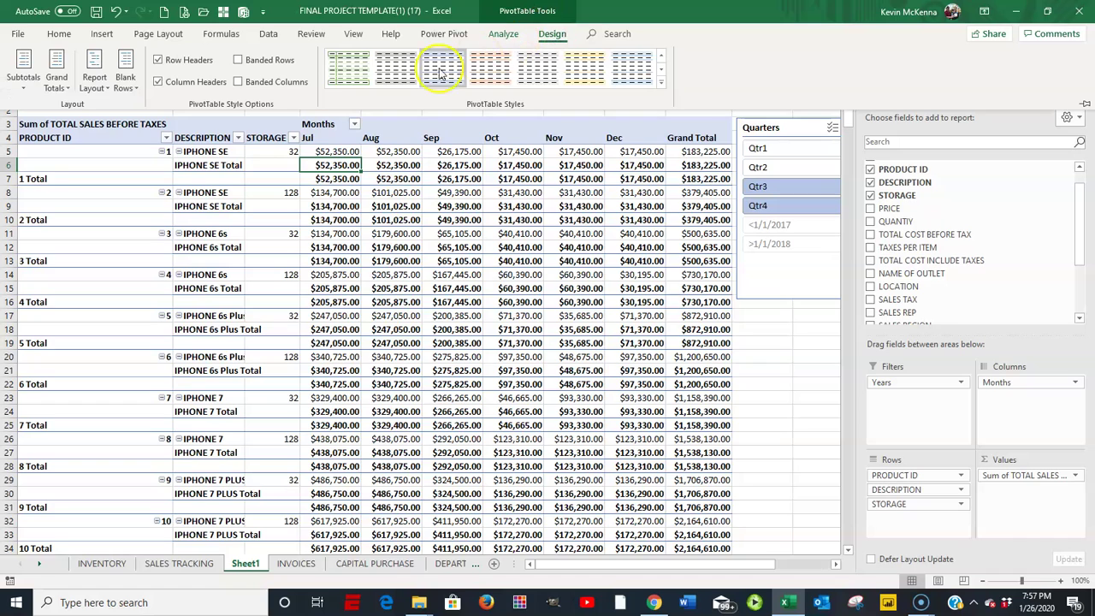
click(24, 85)
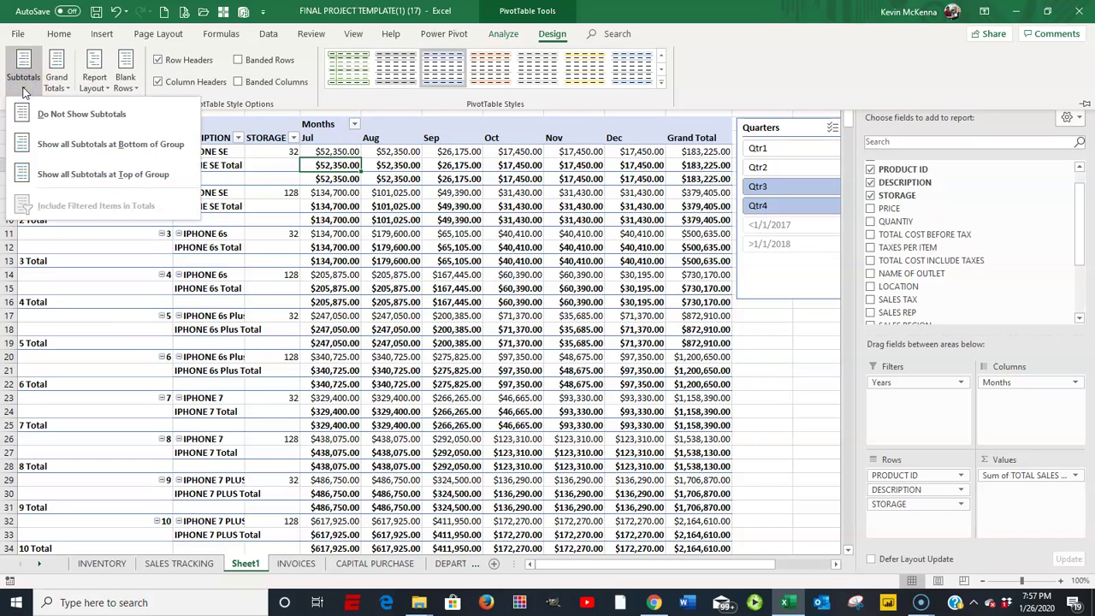
click(79, 118)
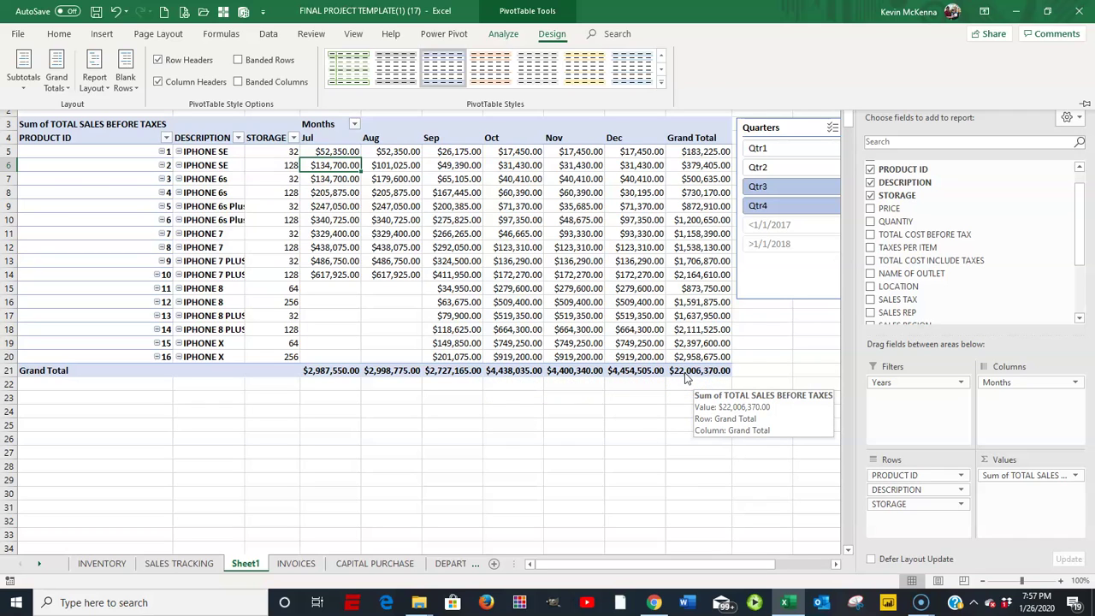
Copy the PivotTable's July to December product sales (D5:I20) into the SALES TRACKING sheet starting at cell D3.
click(326, 152)
drag(323, 150, 654, 351)
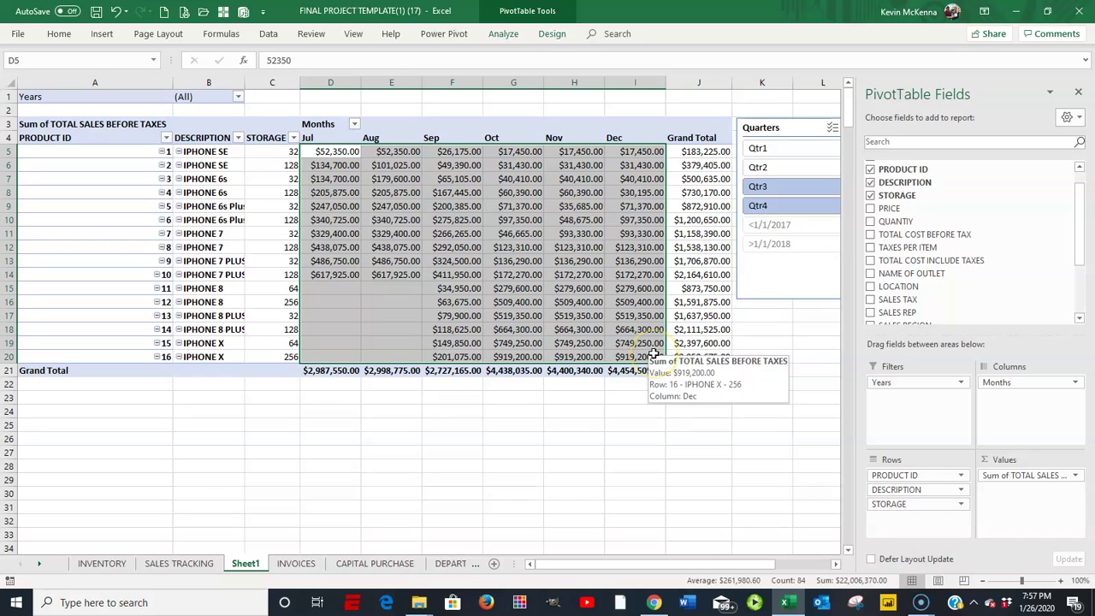
key(ctrl+c)
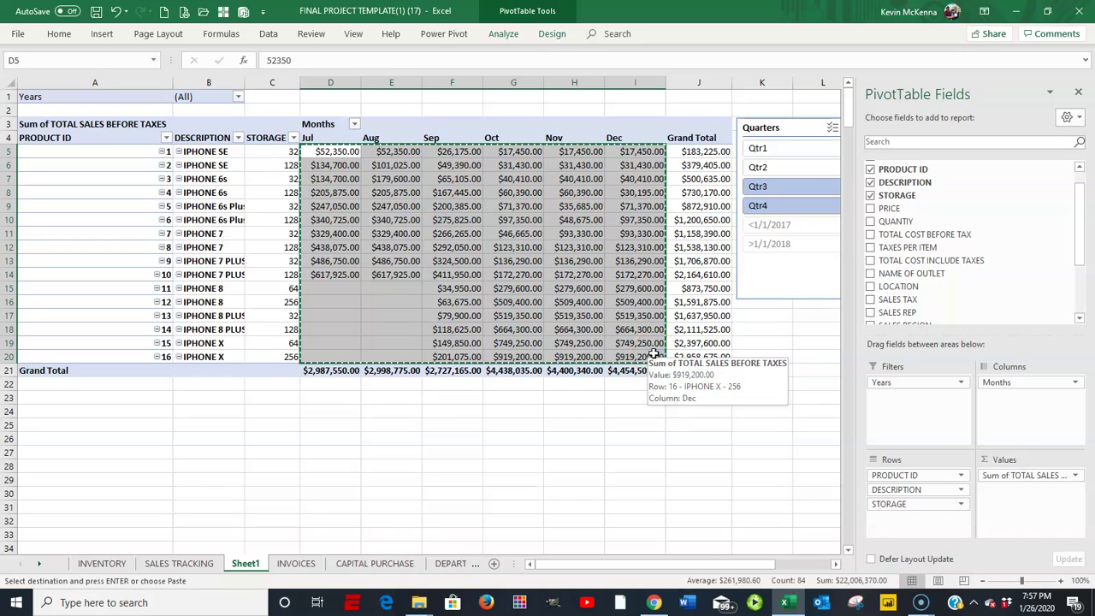
click(197, 564)
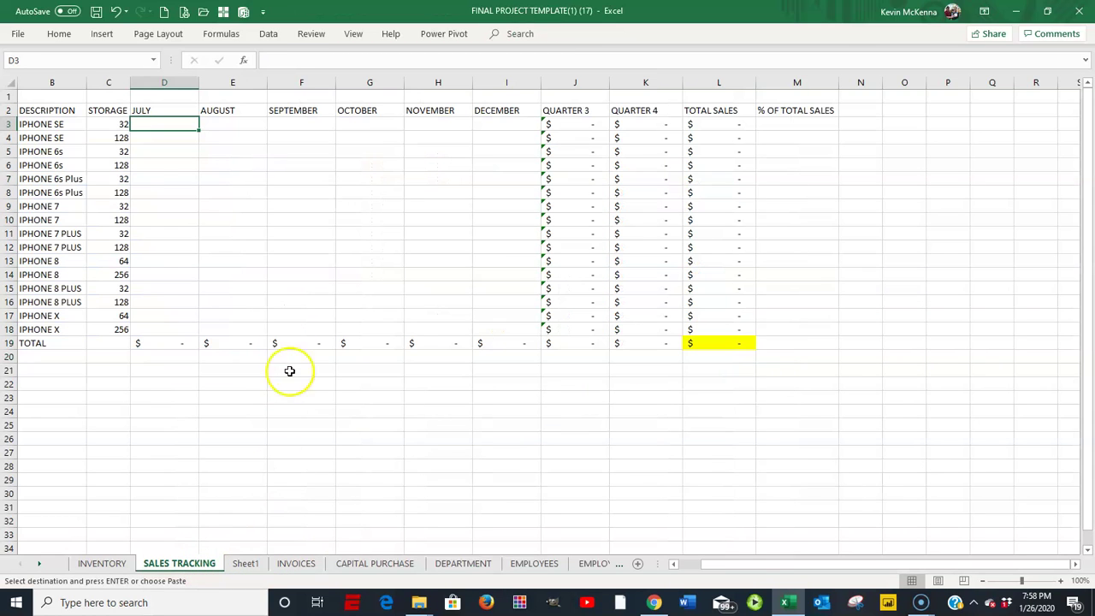
click(154, 123)
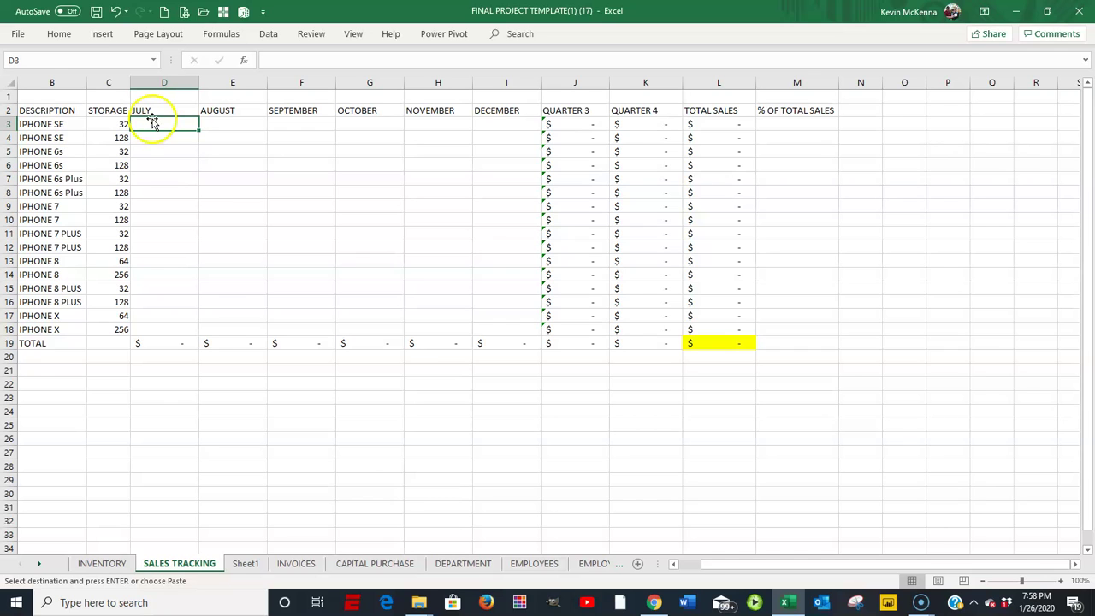
key(ctrl+v)
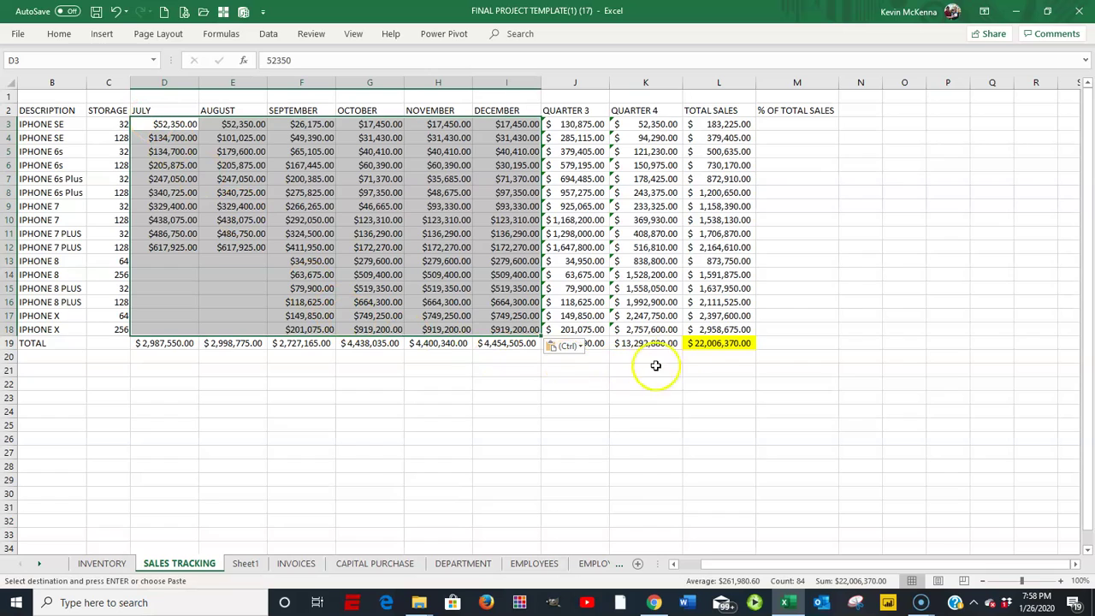
Enter =L3/$L$19 in M3 under % OF TOTAL SALES and fill the formula down to M18.
click(782, 123)
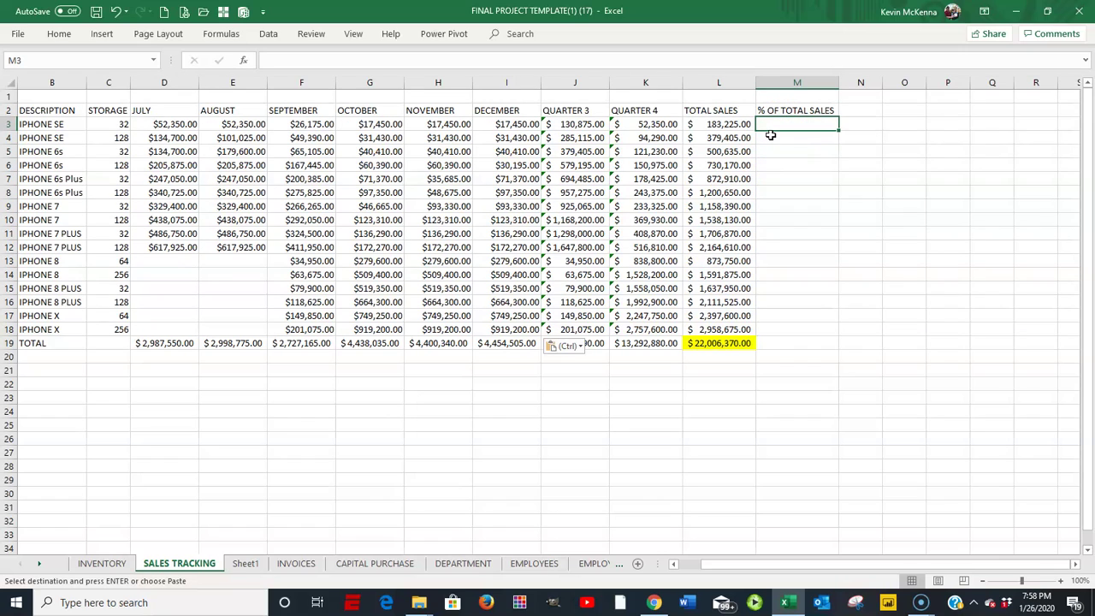
text(=)
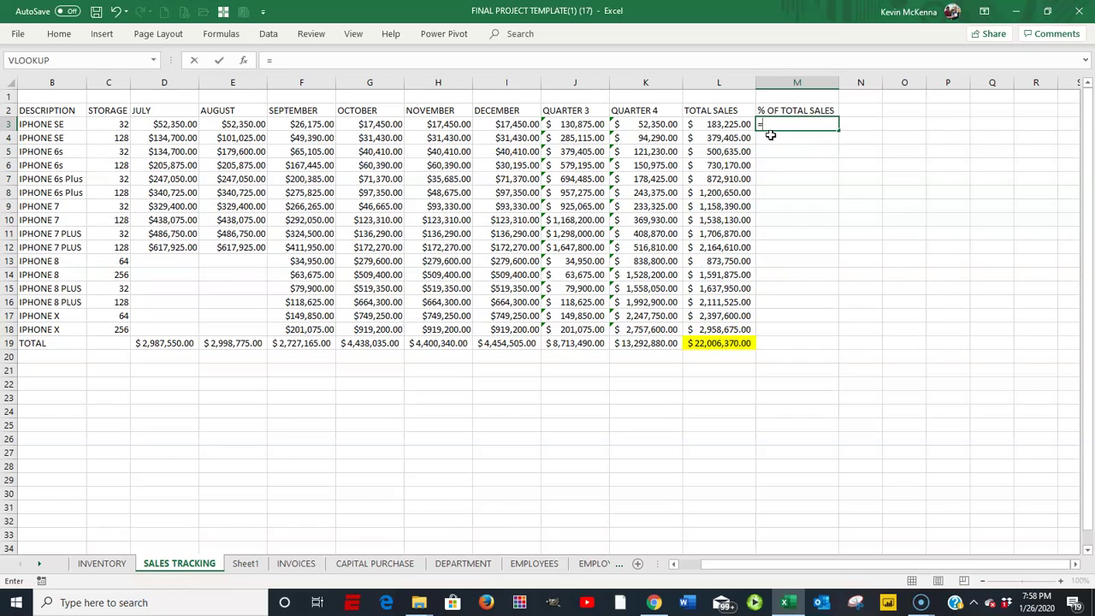
click(721, 123)
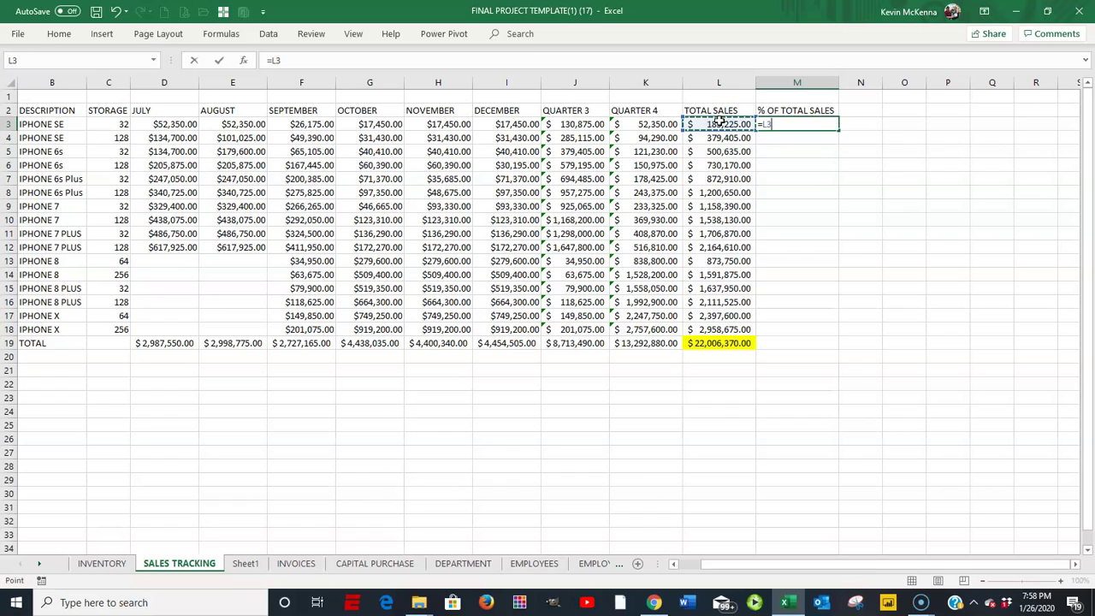
text(/)
click(719, 343)
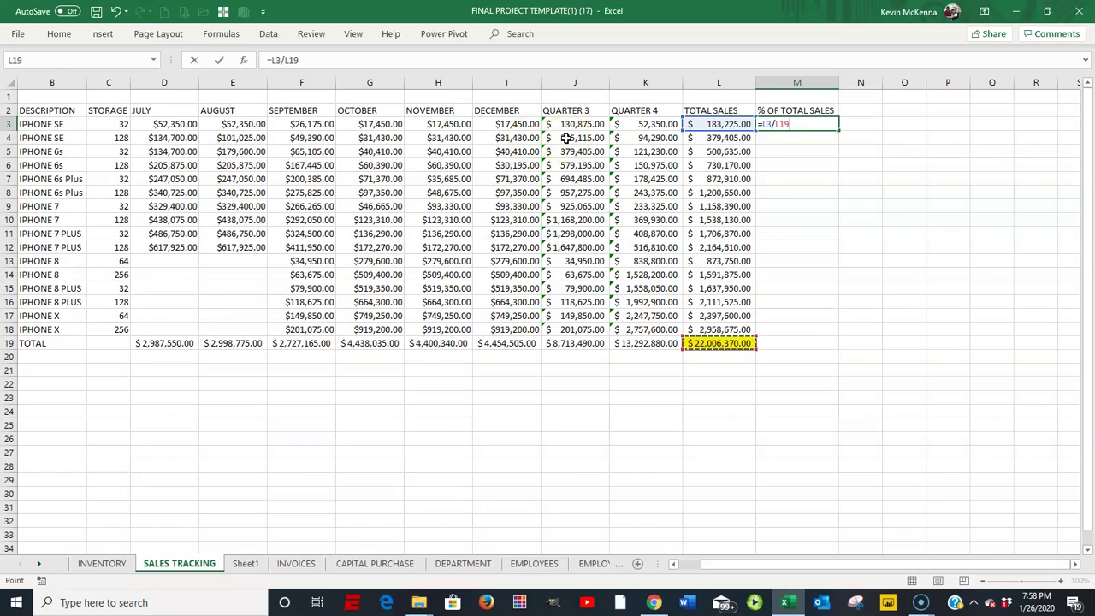
key(F4)
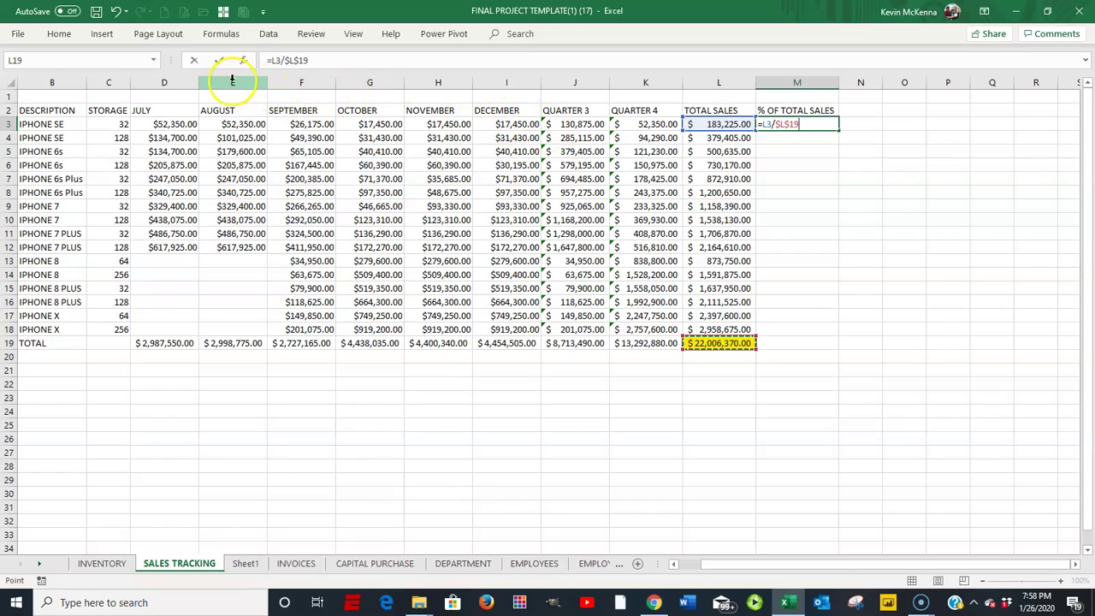
click(220, 65)
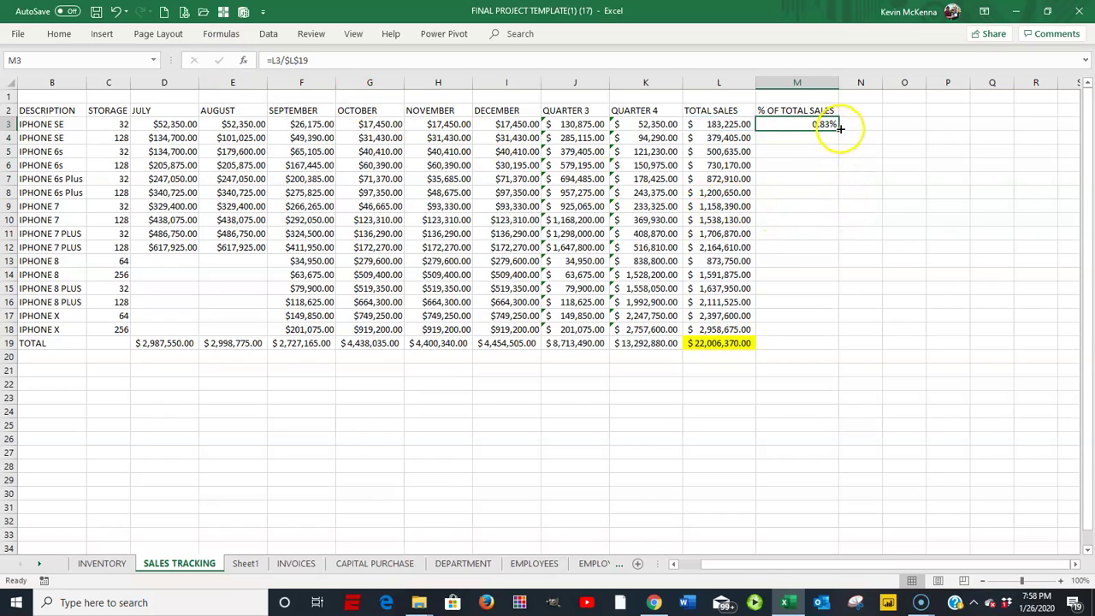
drag(834, 134, 832, 332)
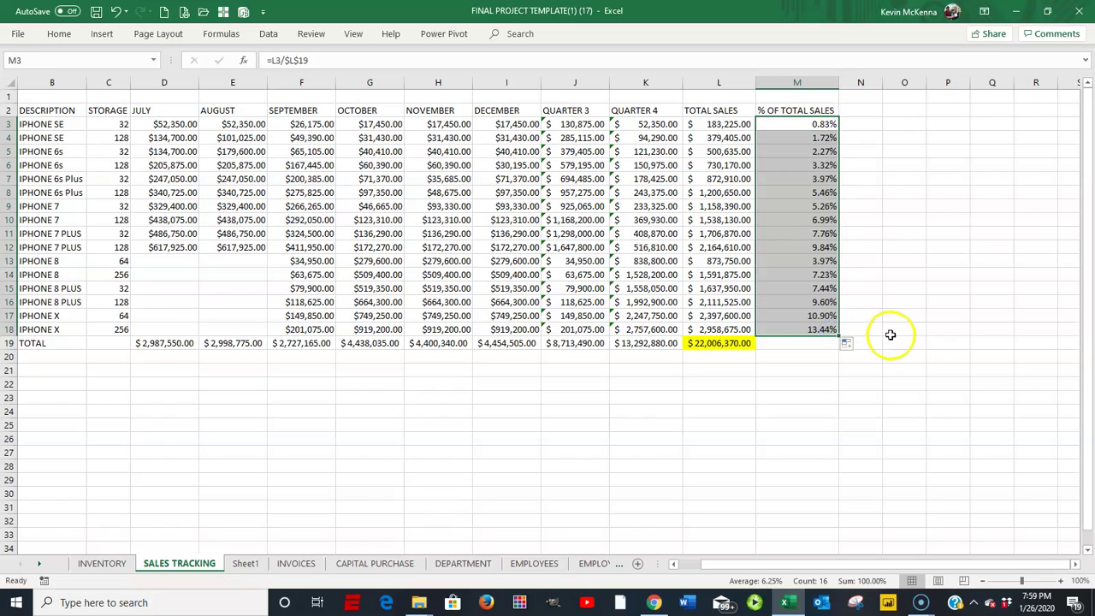